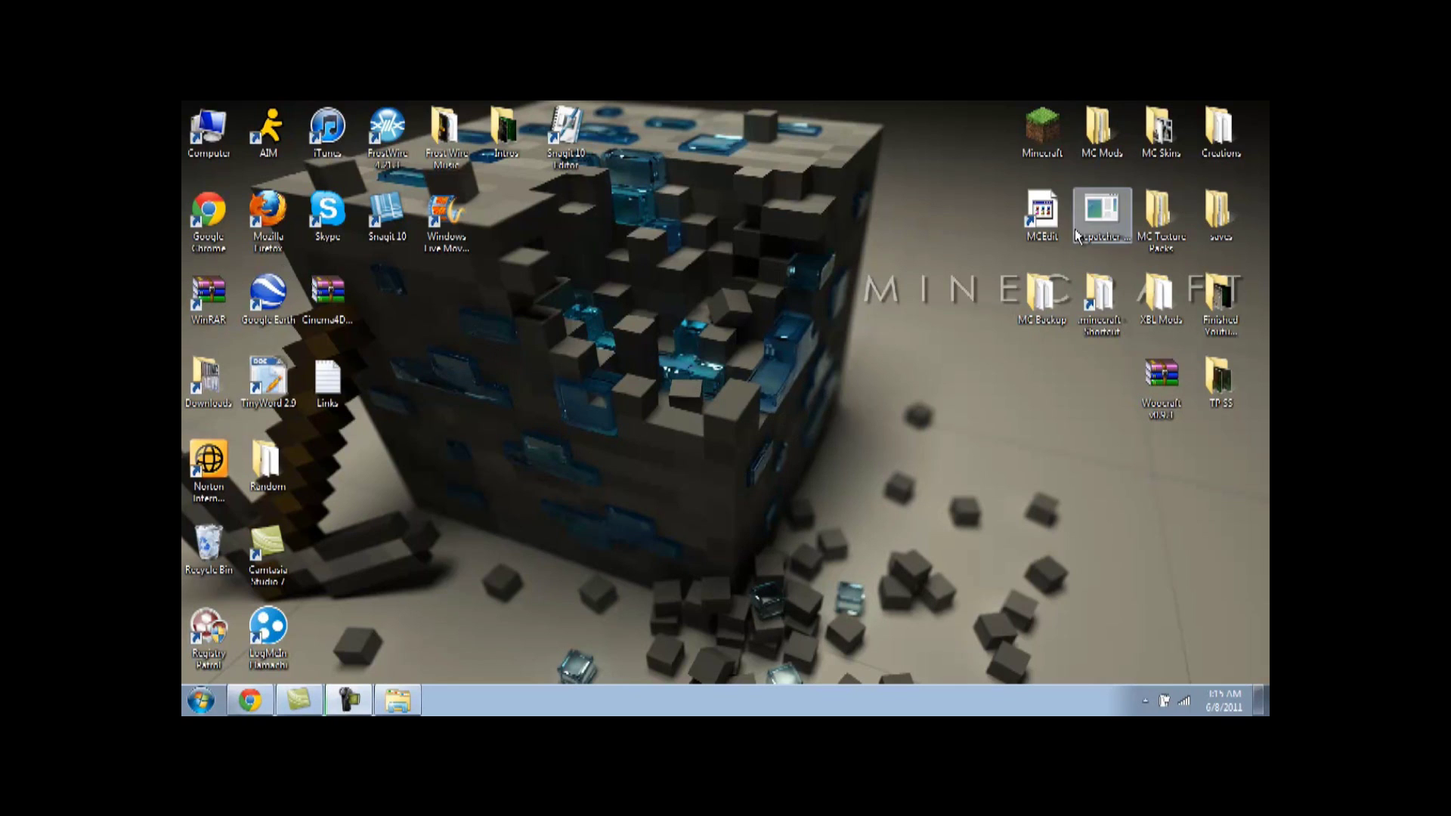
- Bring up the 4shared mcpatcher-2.1.0_01 download page in Chrome, then minimize Chrome to the desktop
left_click(251, 701)
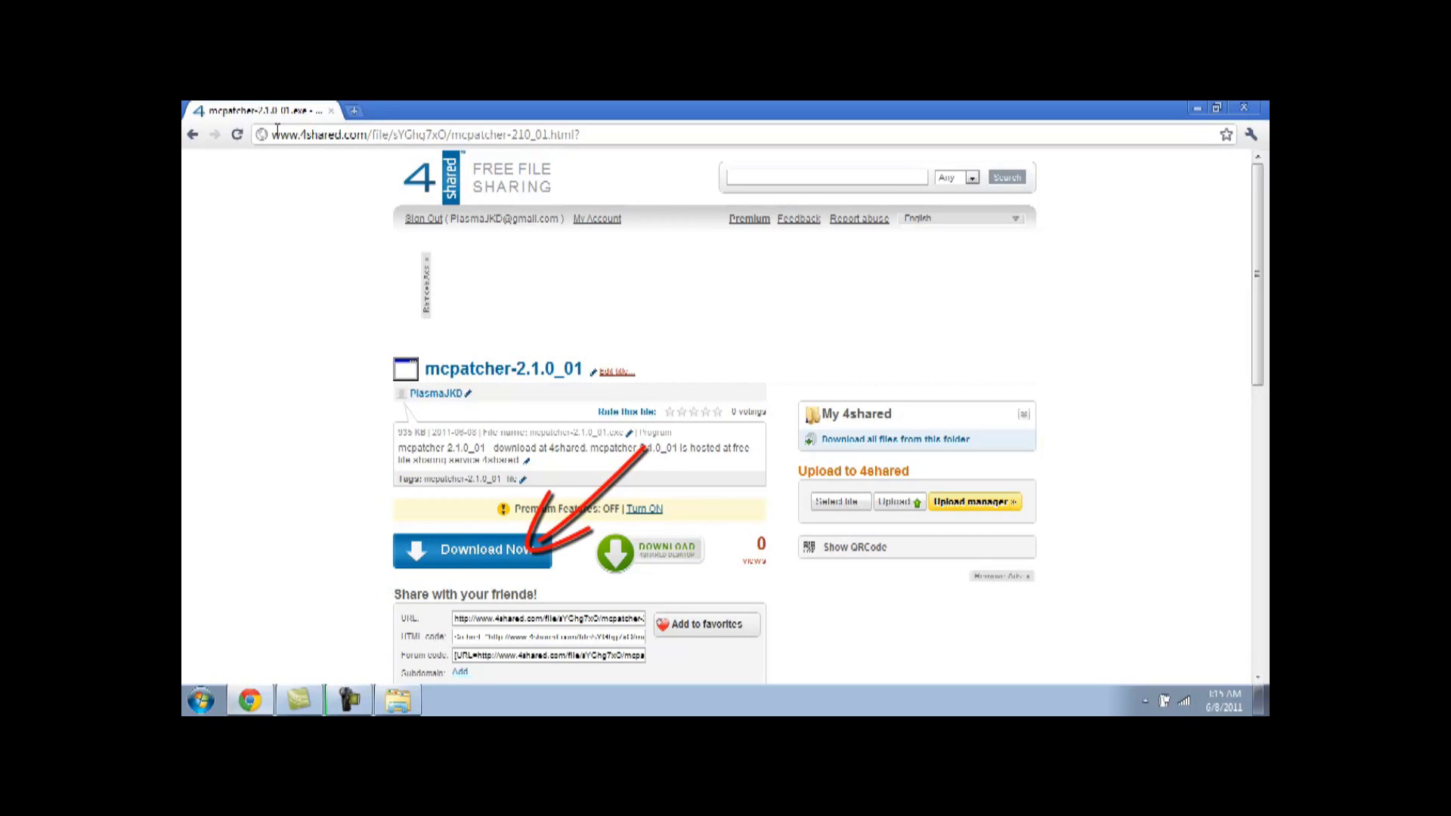
left_click_drag(276, 130, 354, 133)
left_click(340, 227)
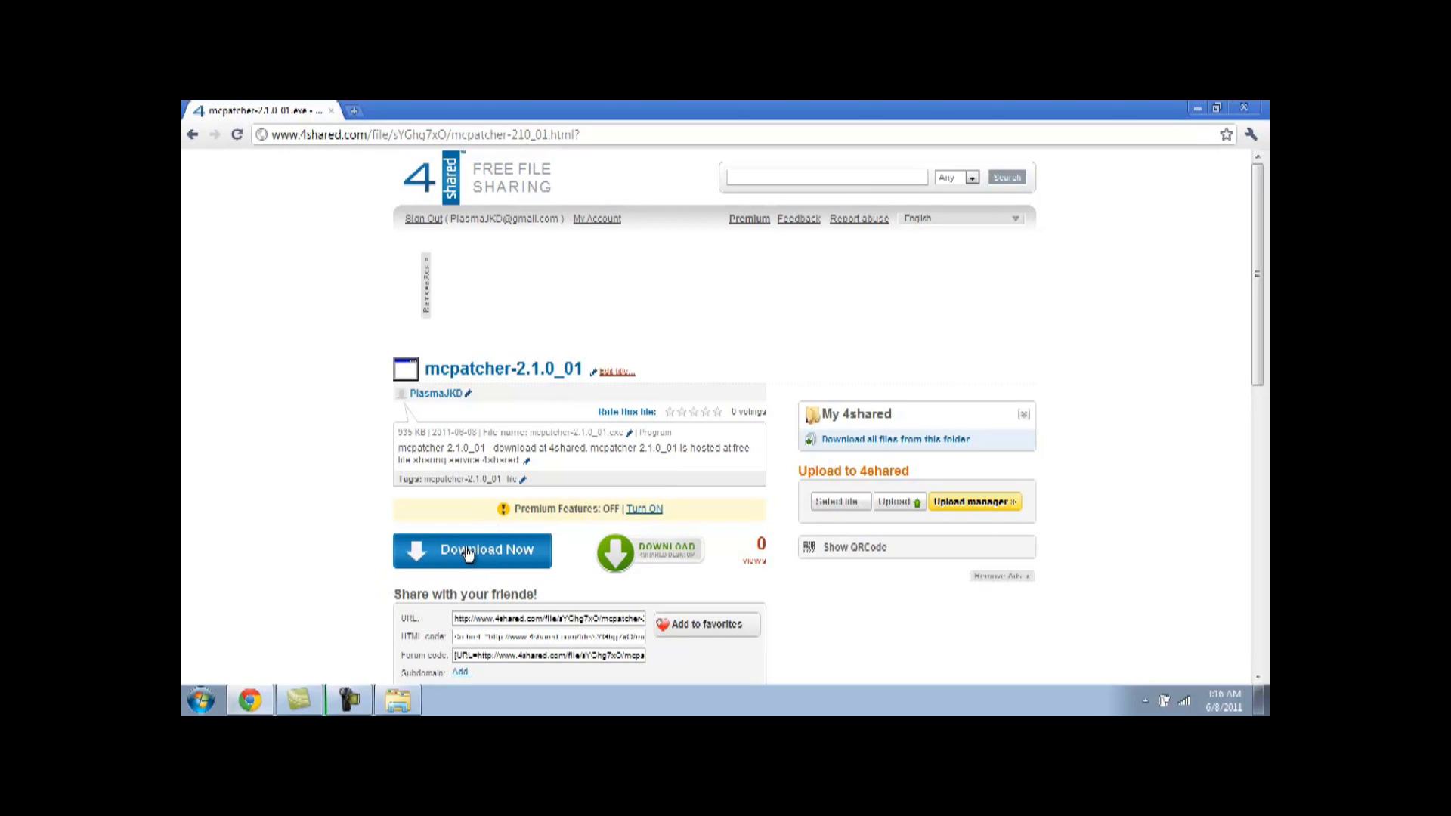
left_click(1196, 109)
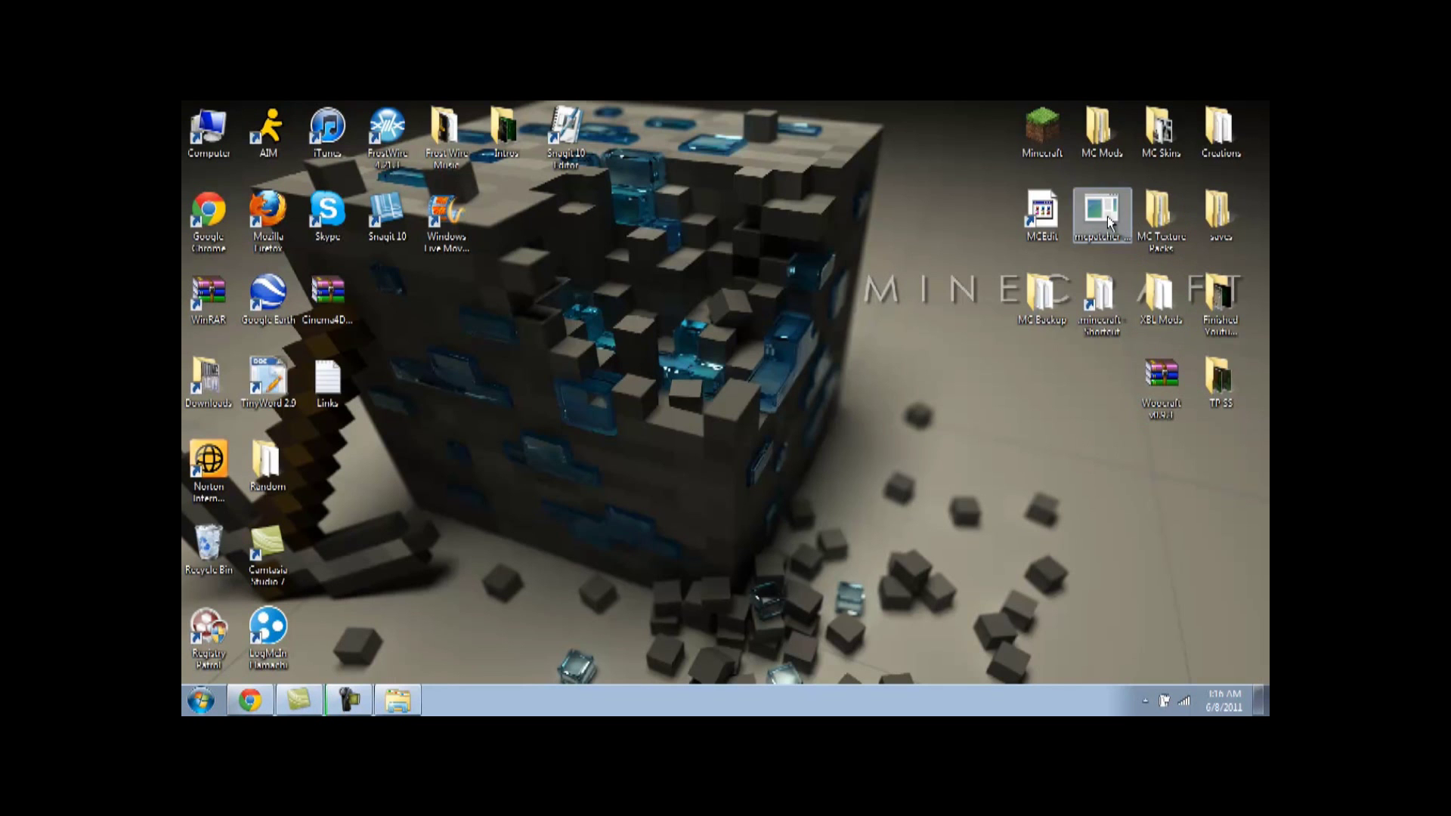
- Run mcpatcher past the security warning, review its HD Textures, HD Font and Better Grass mods, then close it
double_click(1108, 216)
left_click(768, 420)
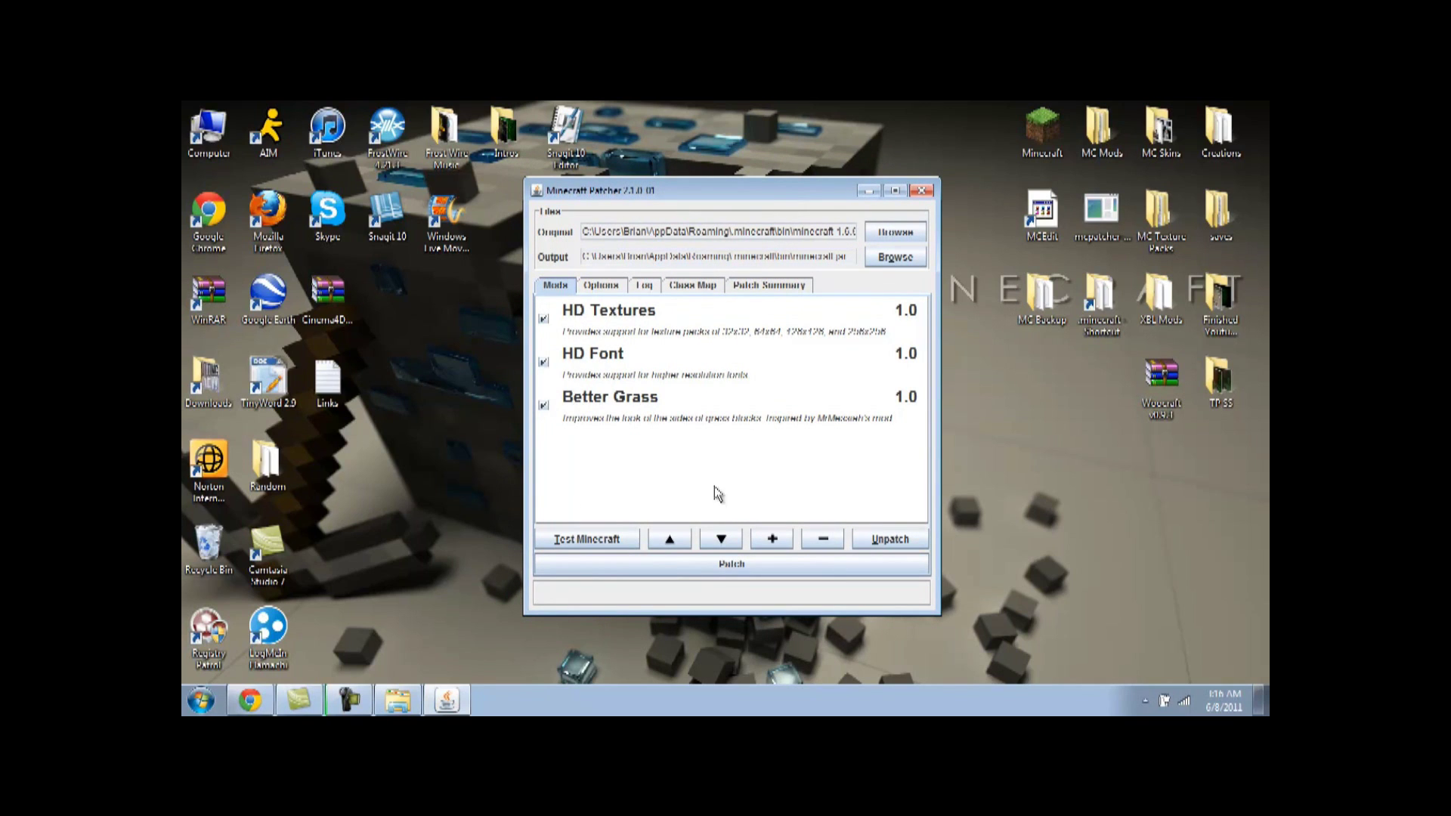
left_click_drag(668, 191, 668, 185)
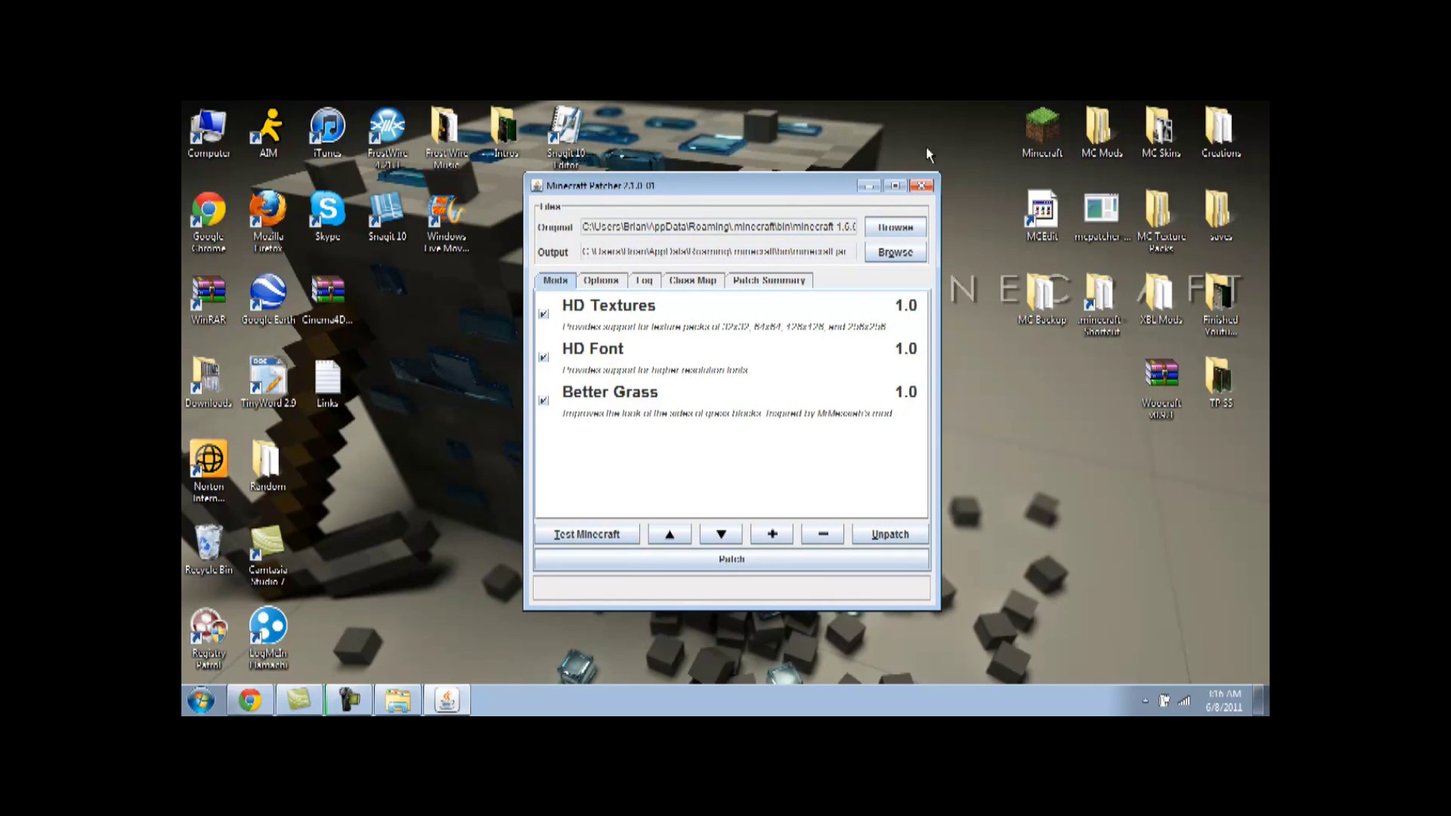
left_click(921, 186)
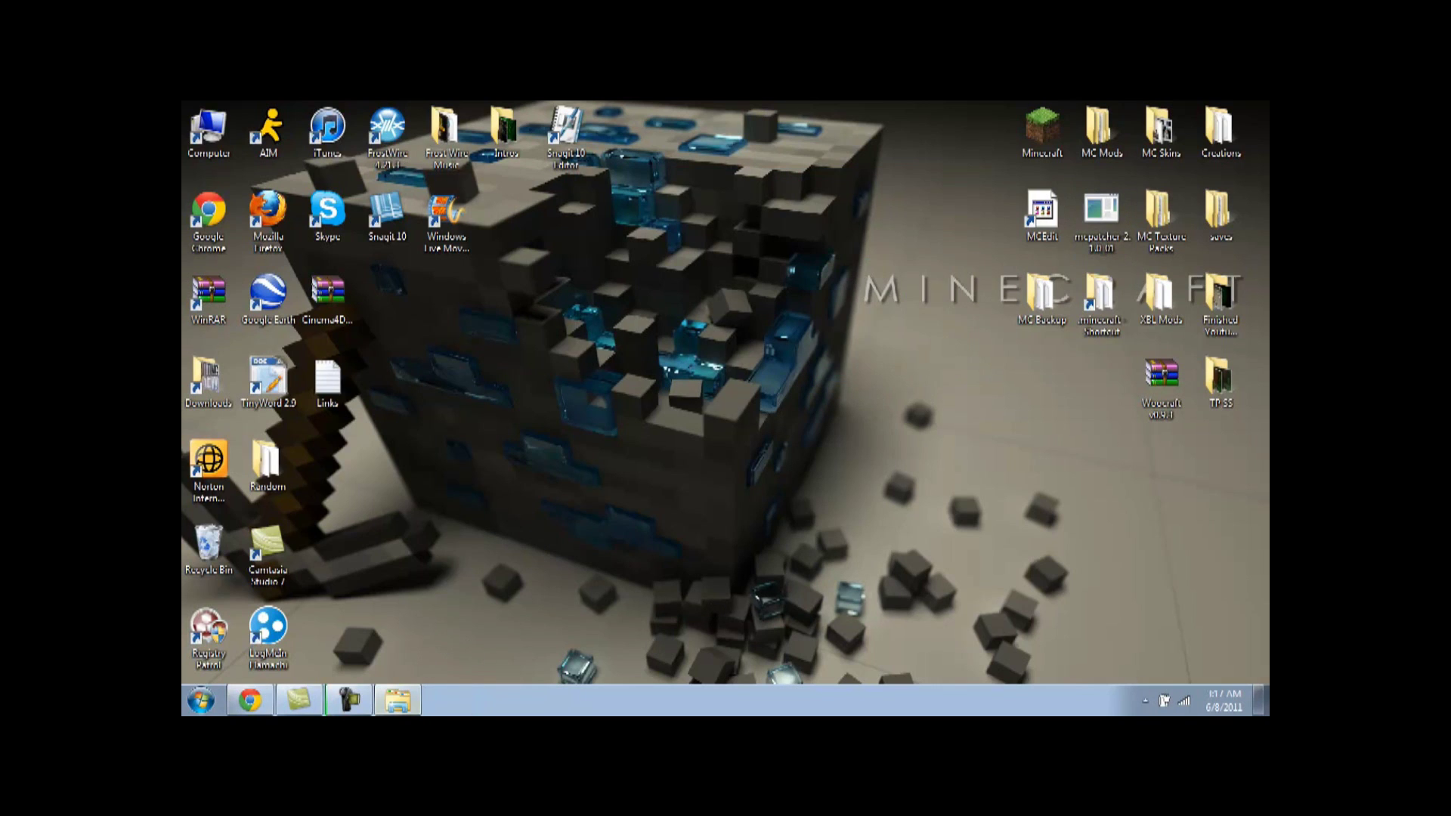
left_click(399, 701)
- View the first TP SS screenshot in Photo Viewer, then advance to the block-wall screenshot
double_click(480, 272)
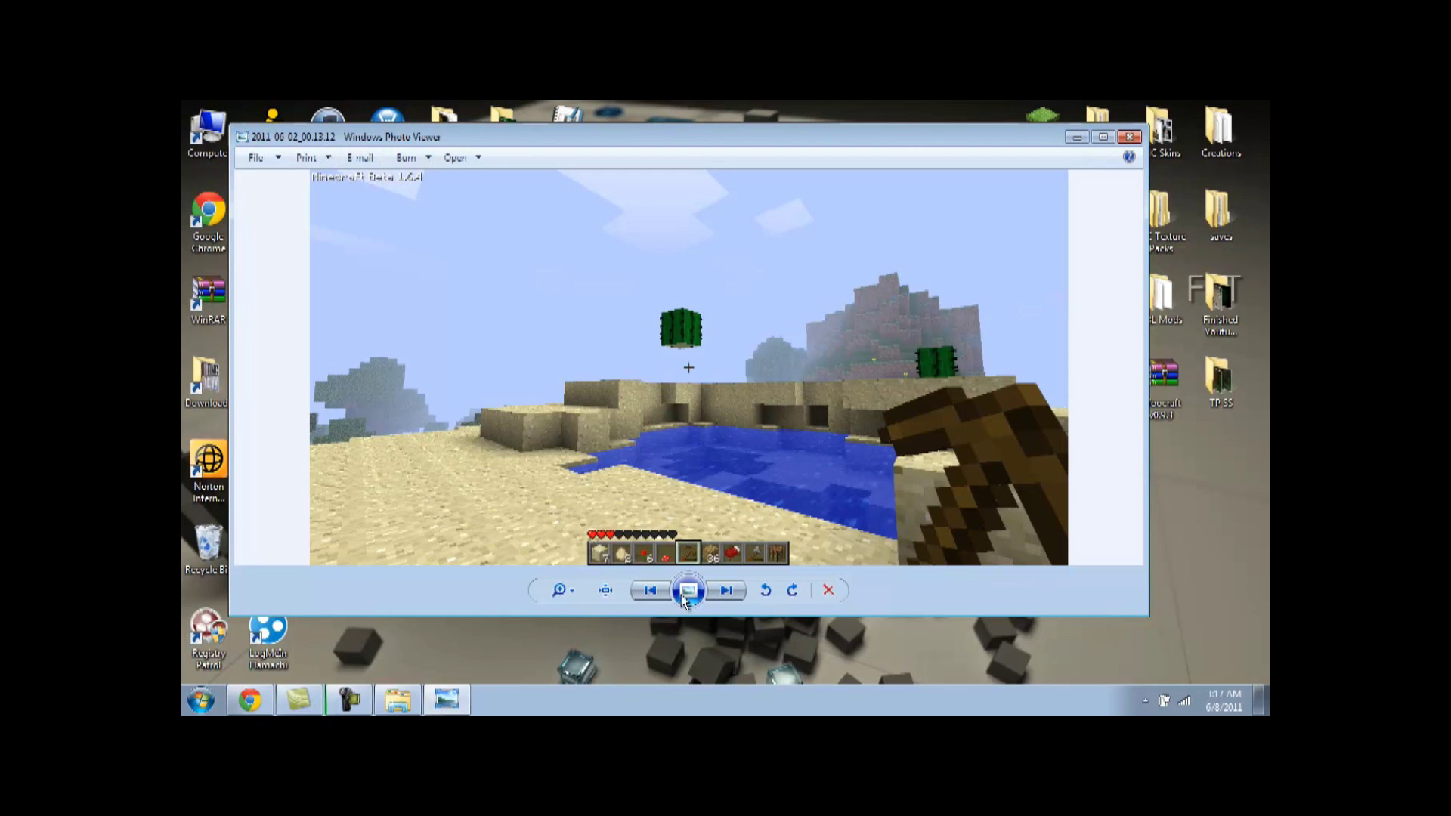
left_click(724, 595)
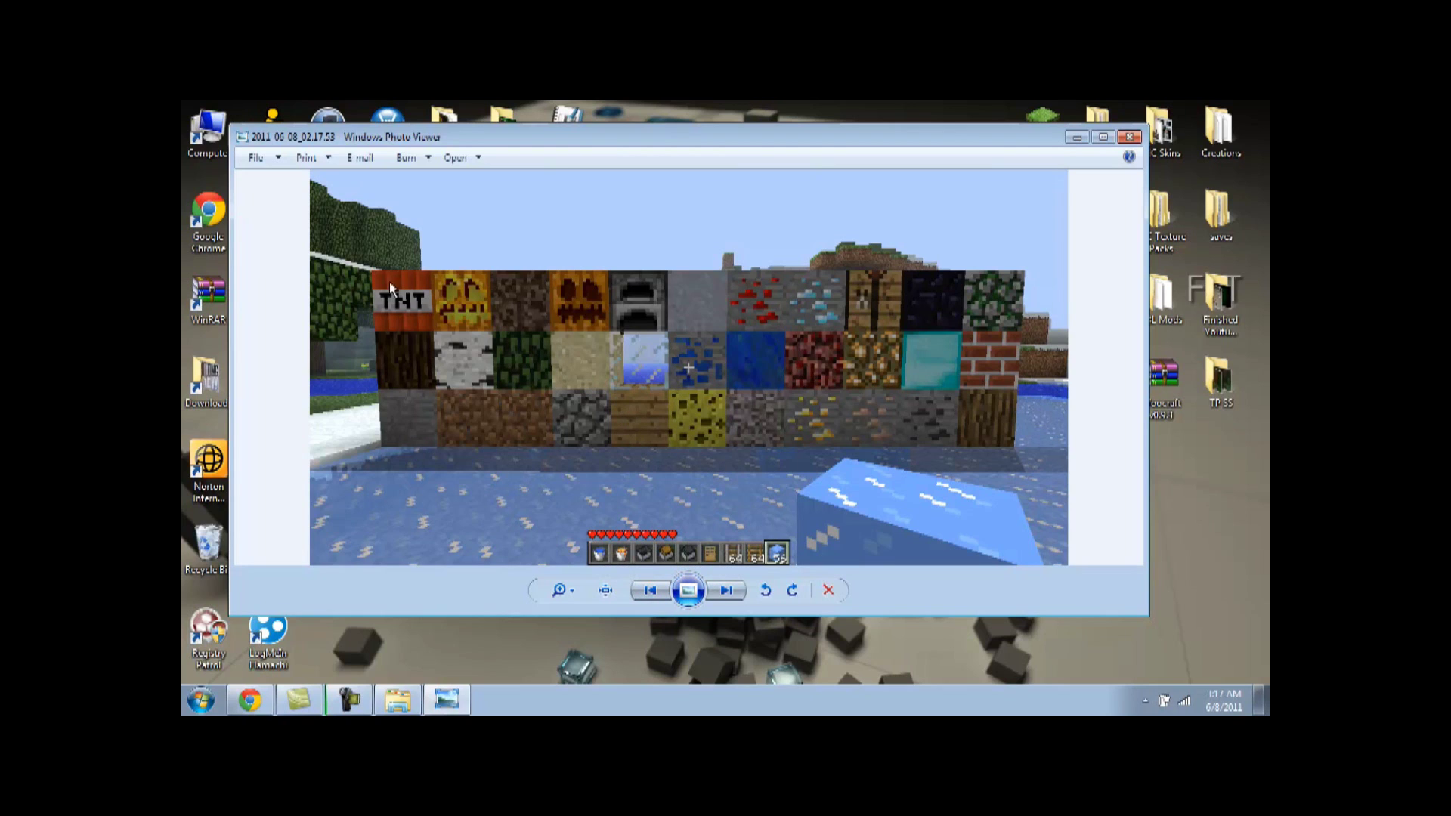
- Flip between the block-wall screenshots, revisiting 02.17.53 and passing 02.20.18, until the forest scene appears
left_click(727, 590)
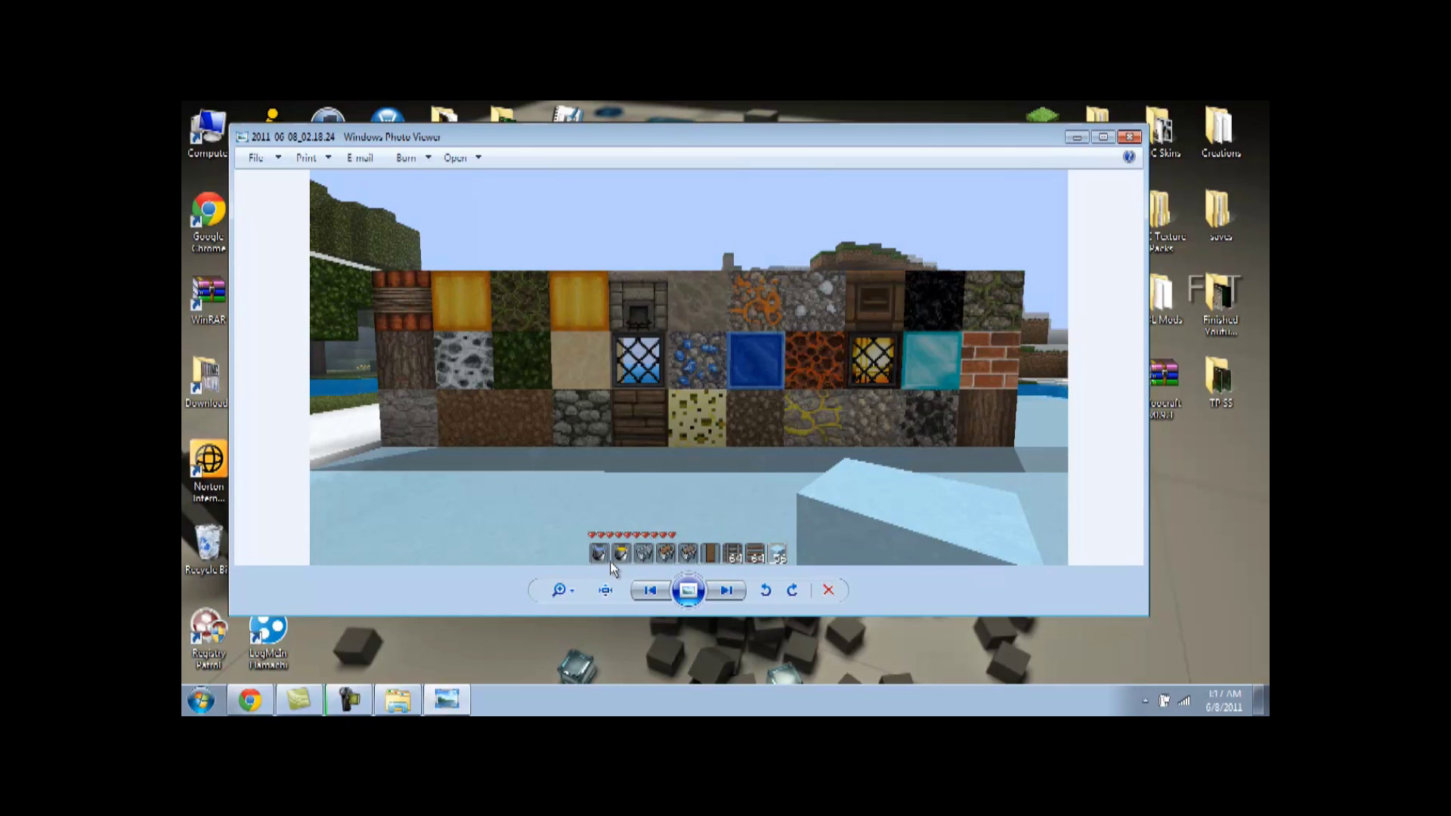
left_click(736, 593)
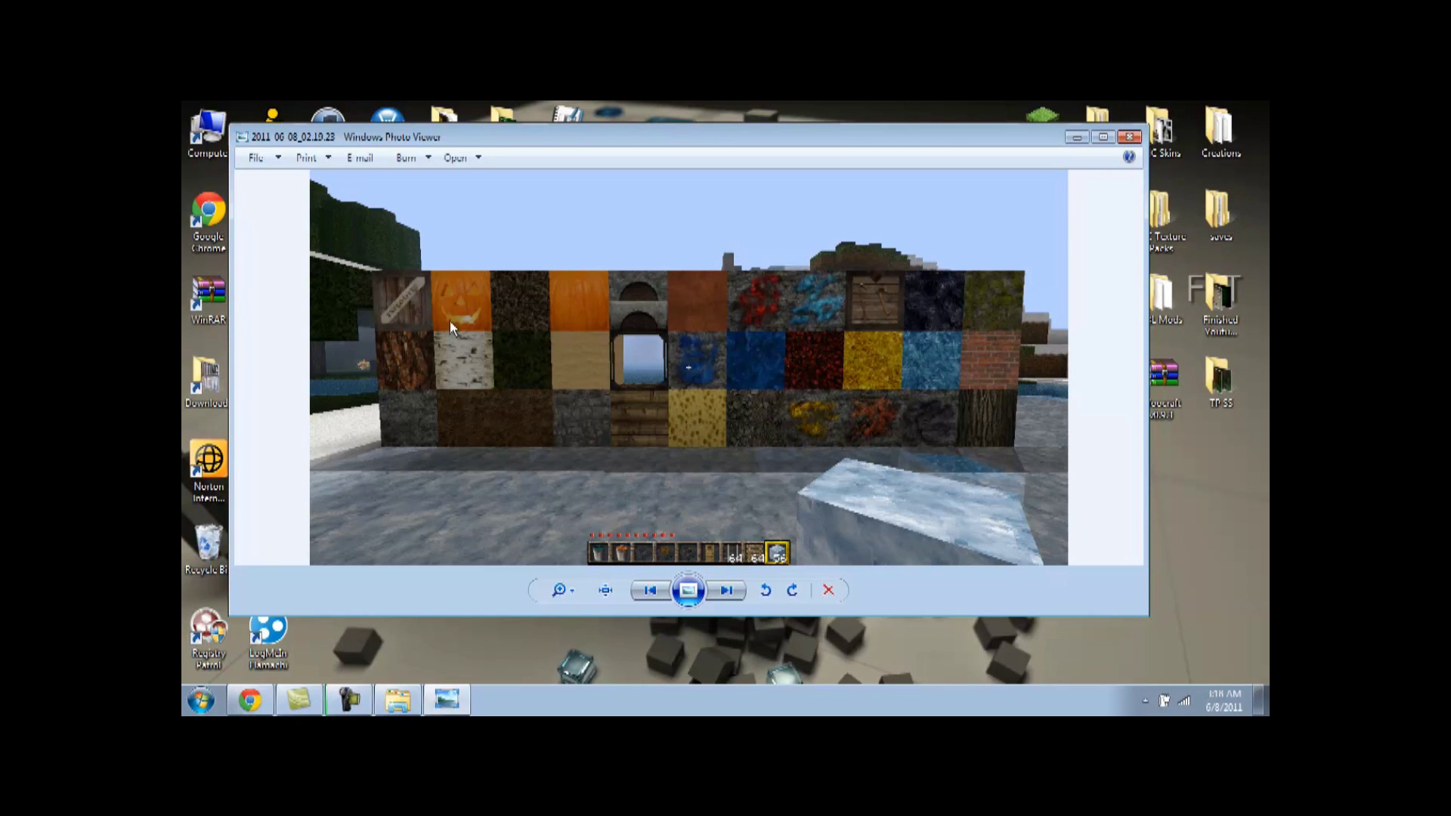
left_click(649, 590)
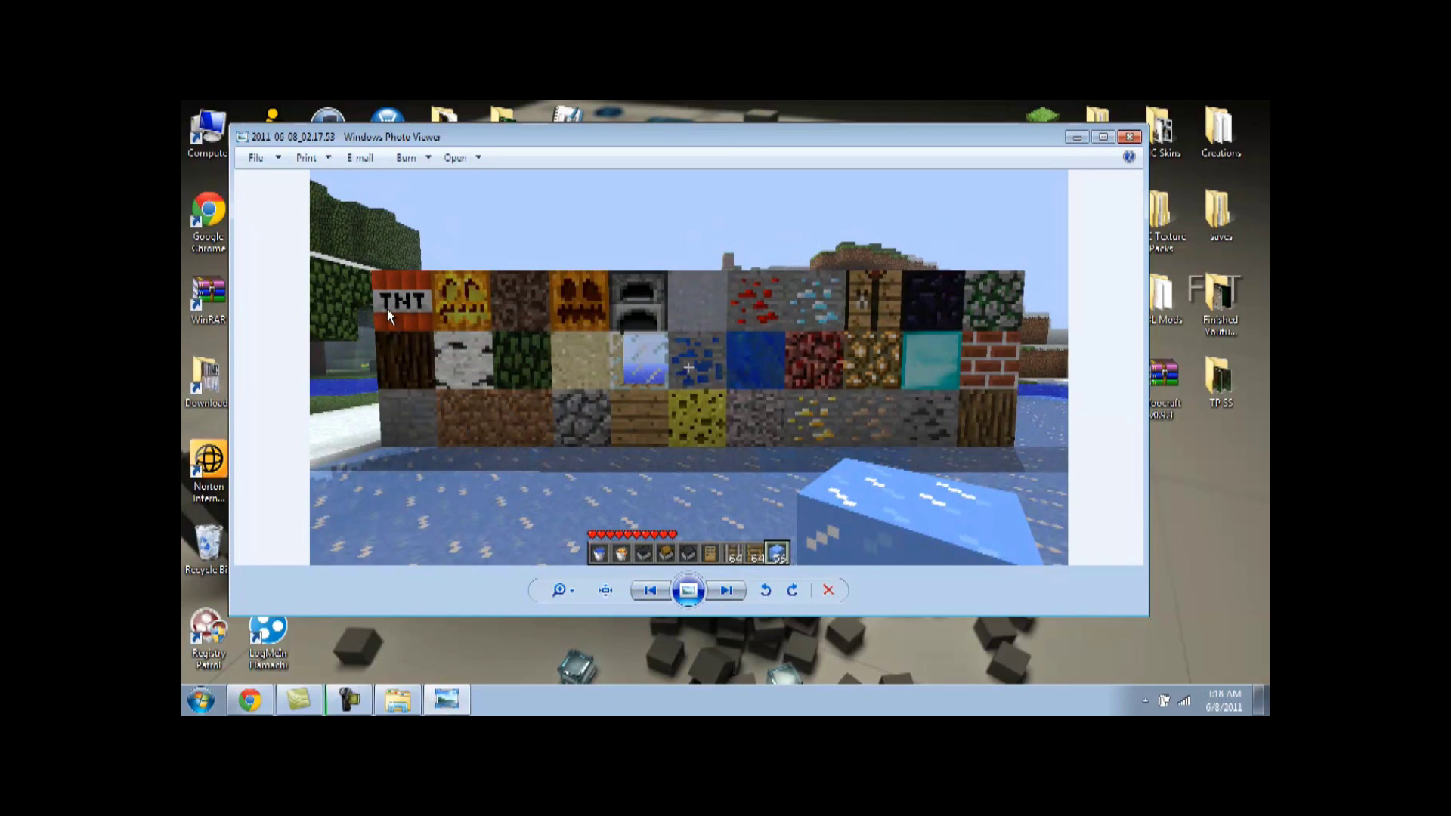
left_click(727, 590)
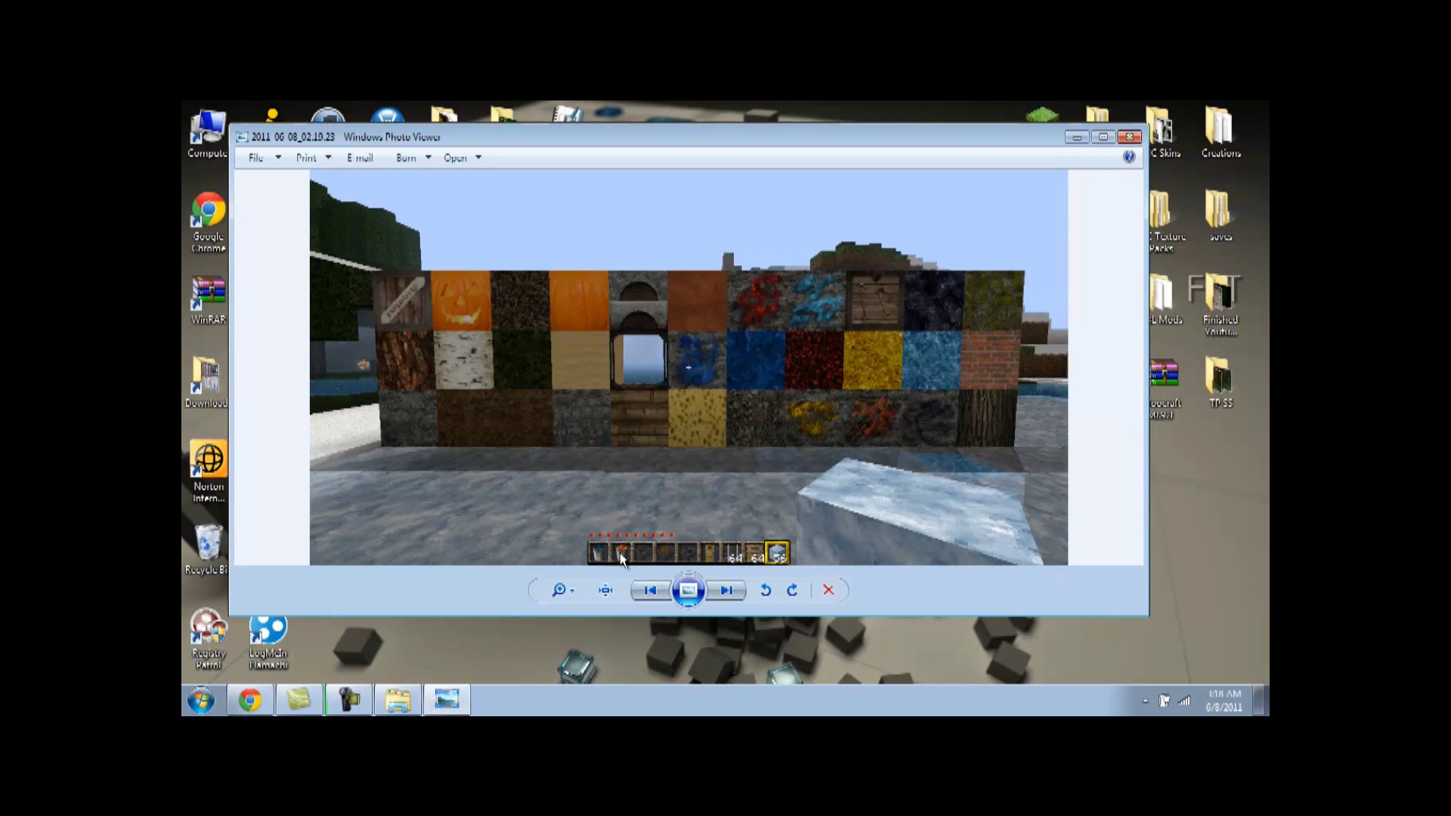
key("Right")
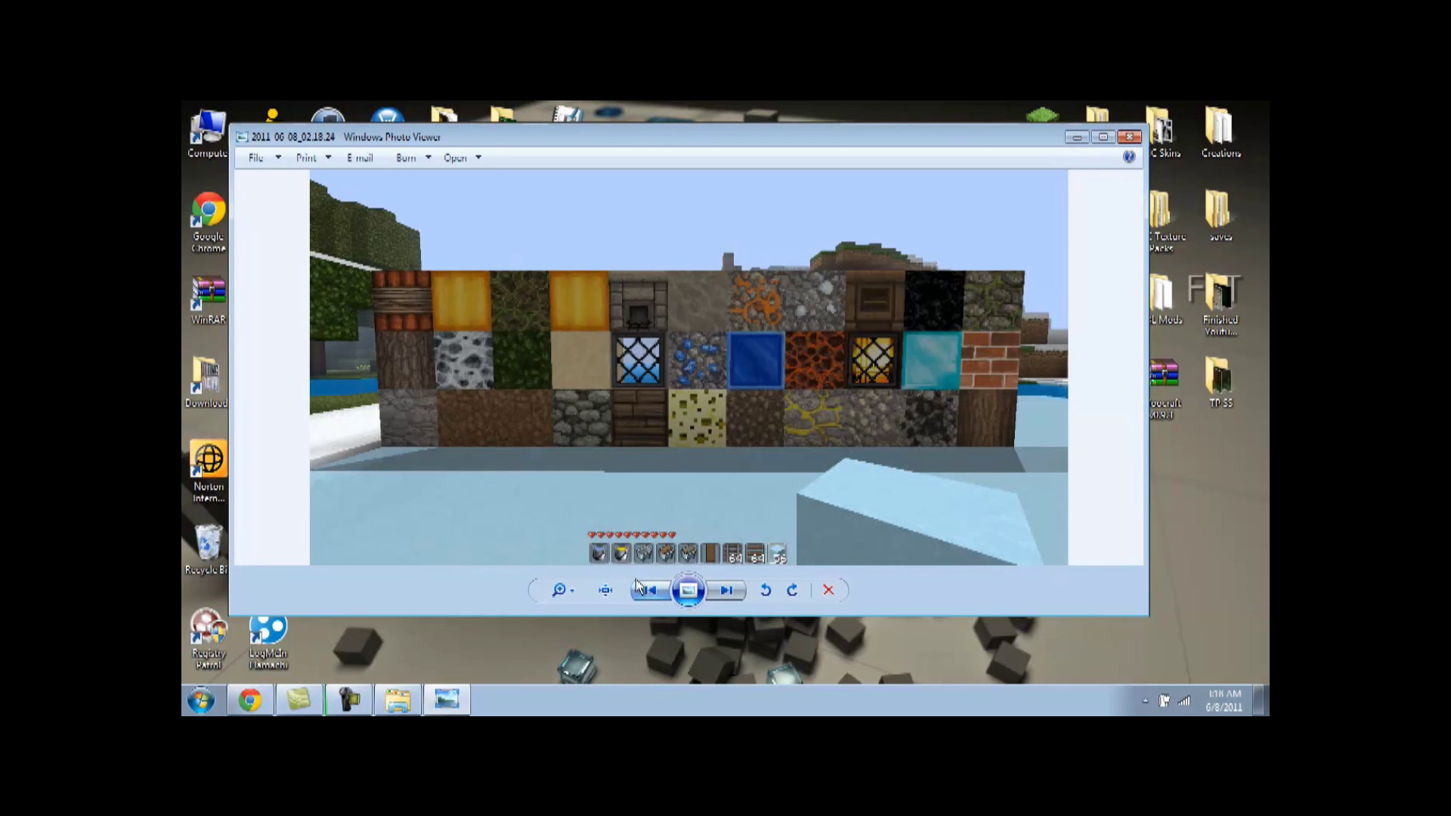
left_click(724, 592)
left_click(724, 592)
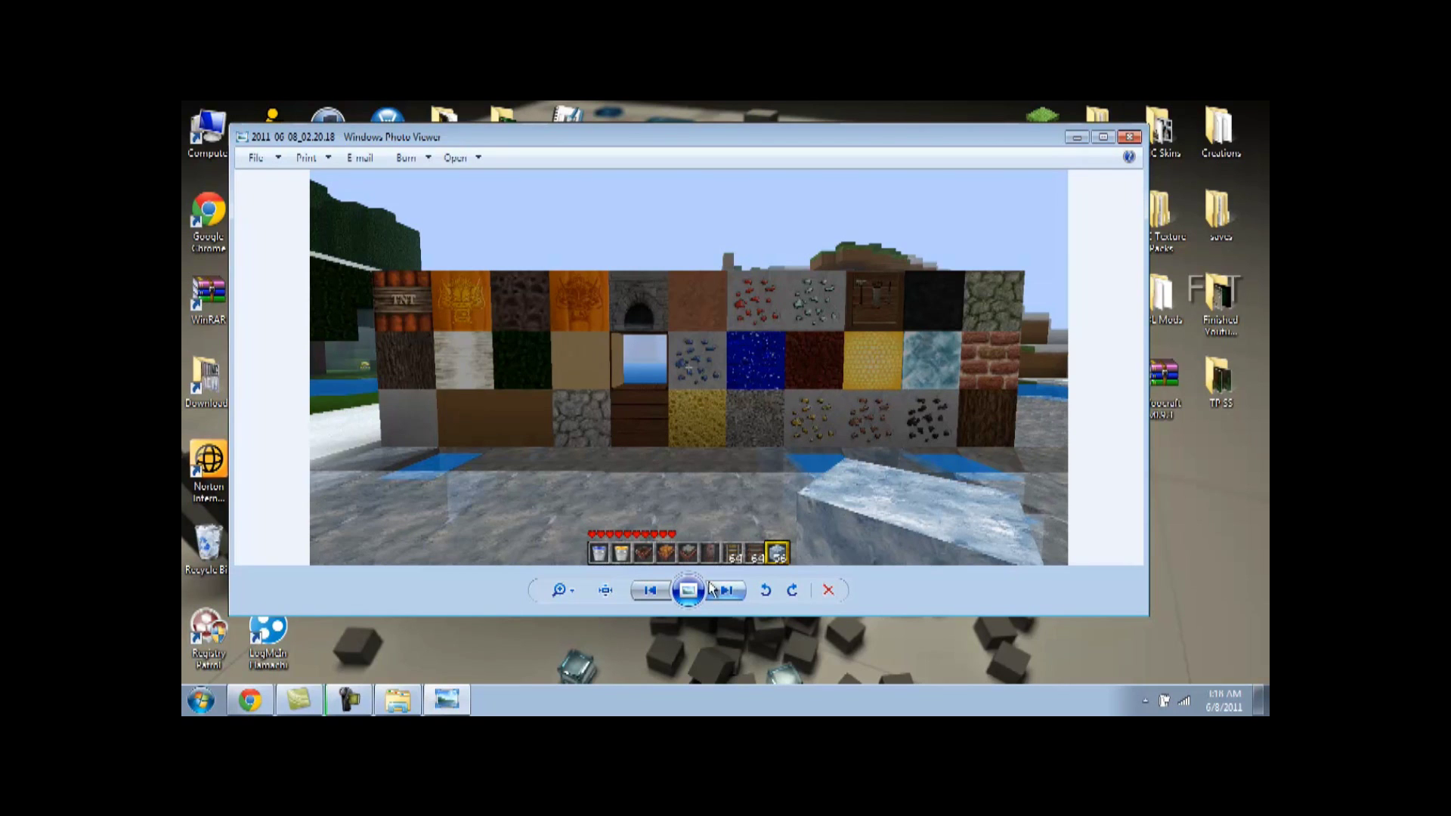
left_click(731, 594)
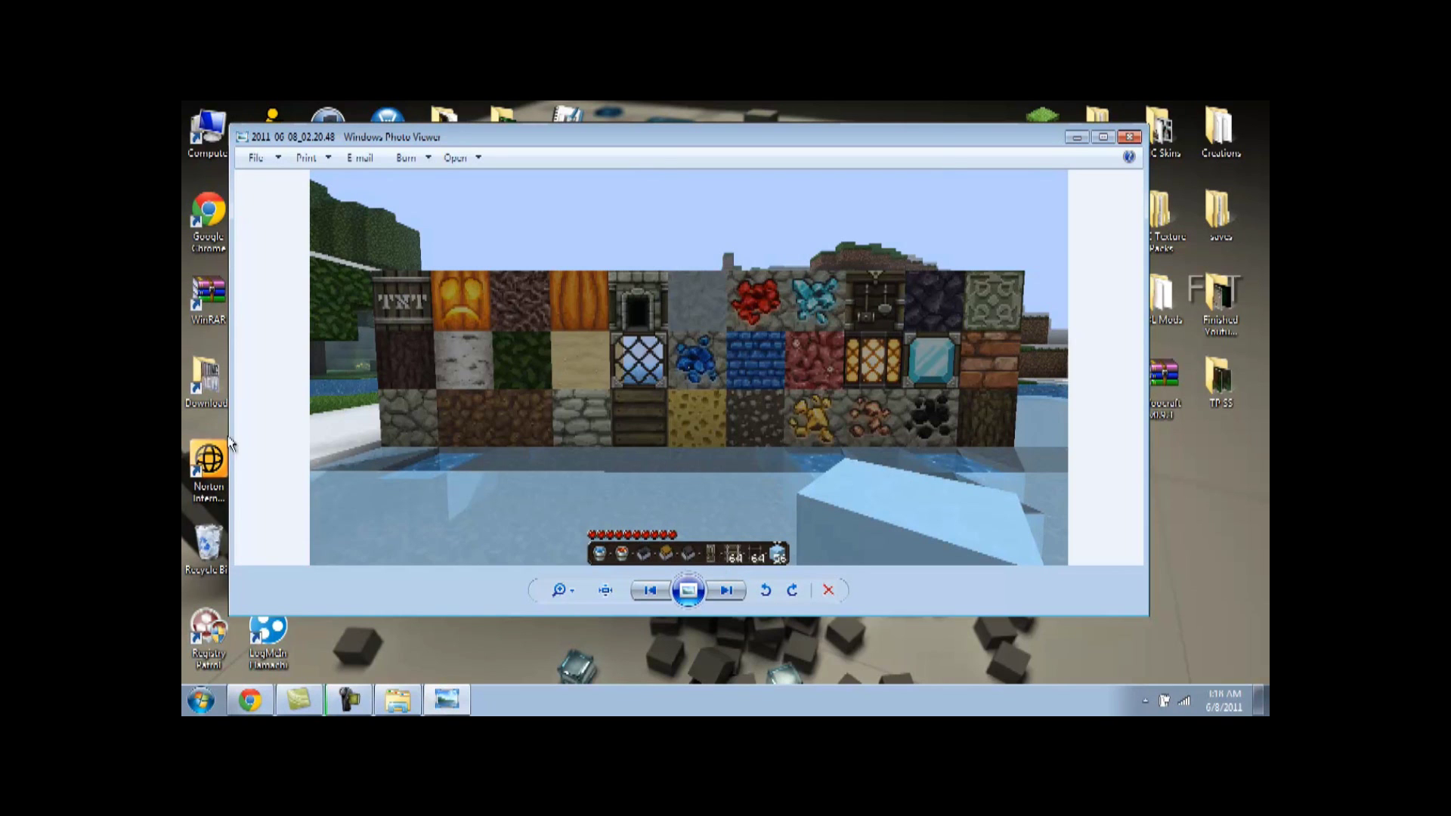
left_click(720, 589)
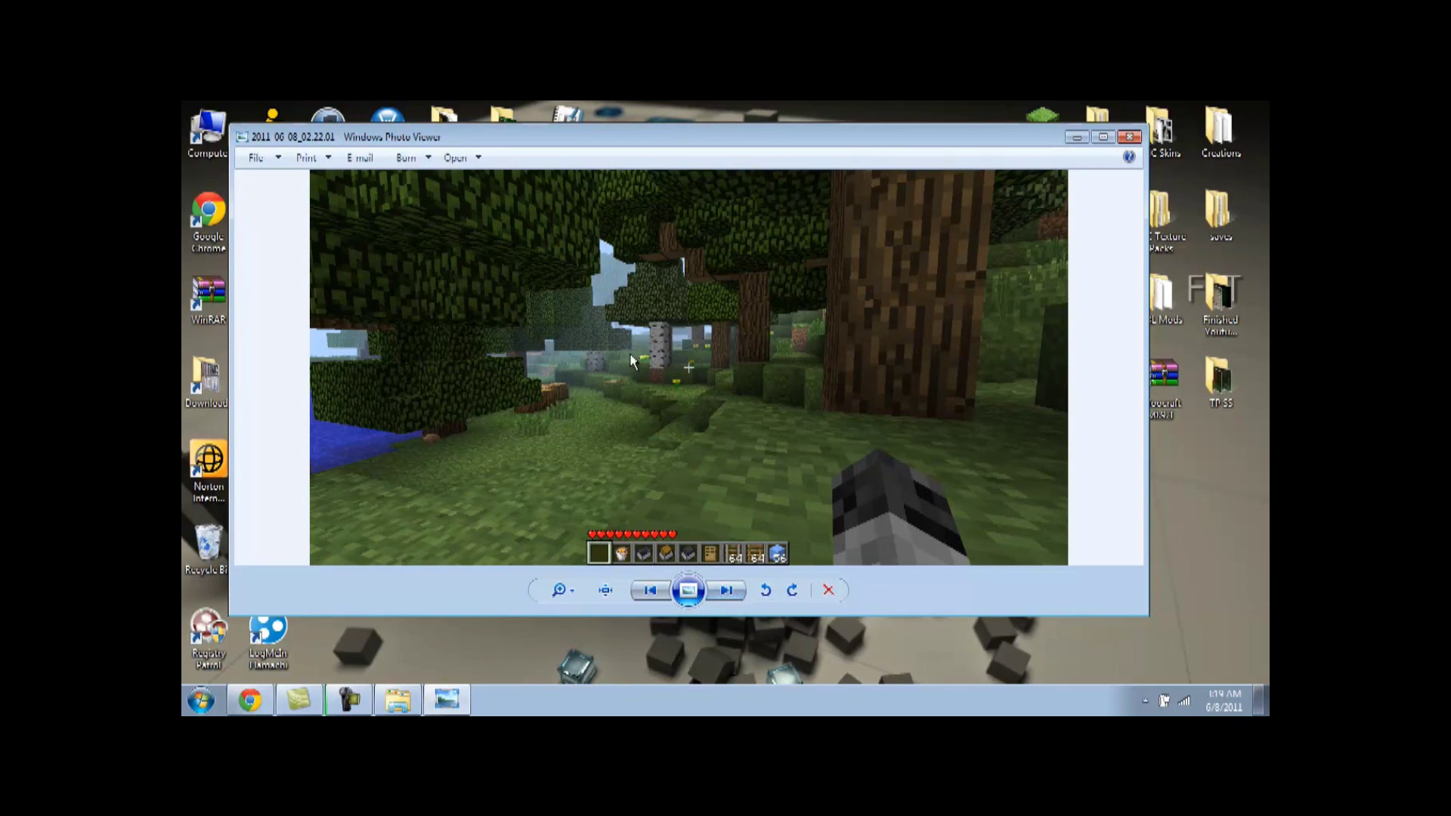
- Cycle between the darker and brighter forest screenshots, finishing on the 02.24.23 forest screenshot
left_click(725, 591)
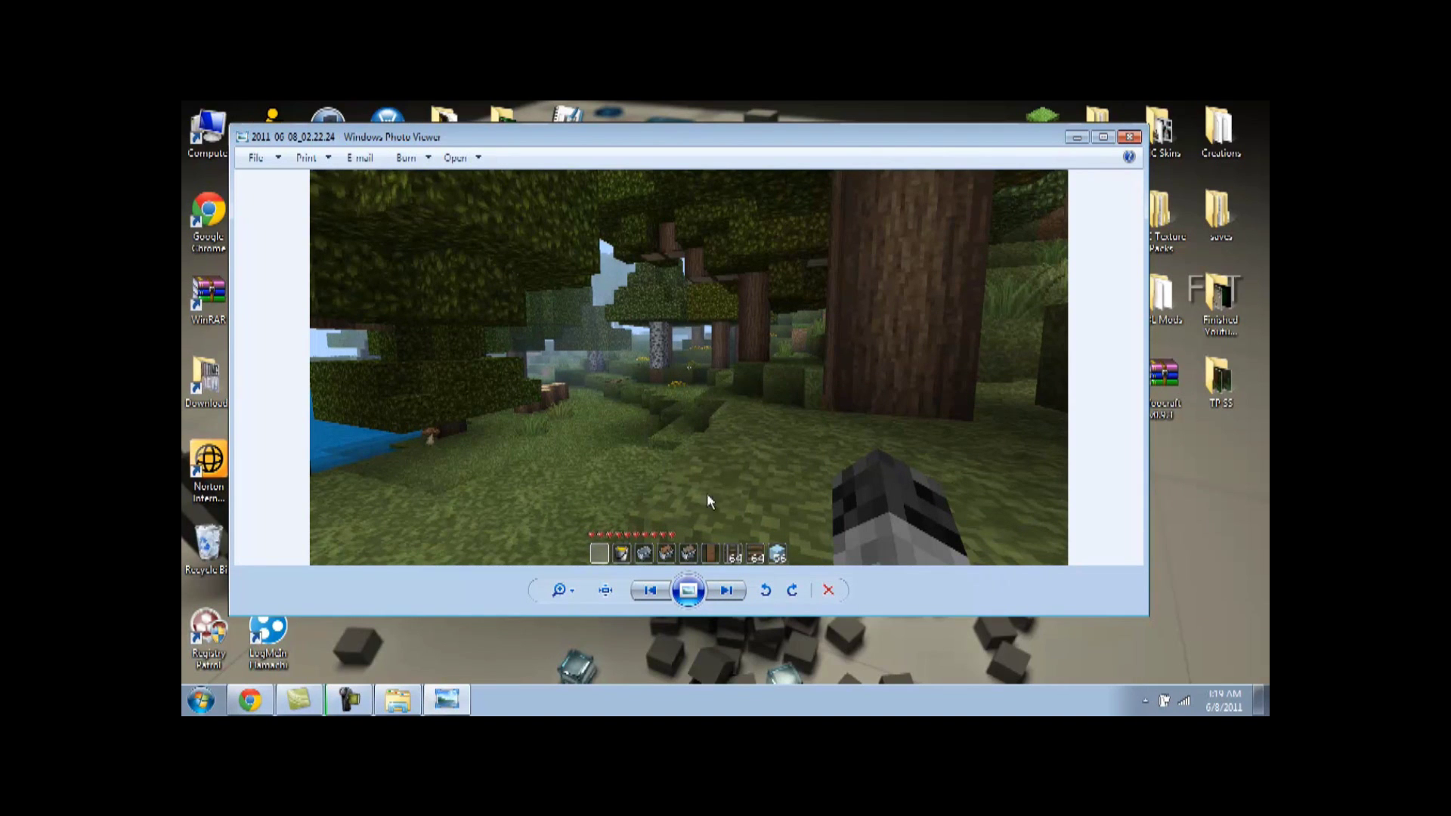
left_click(725, 590)
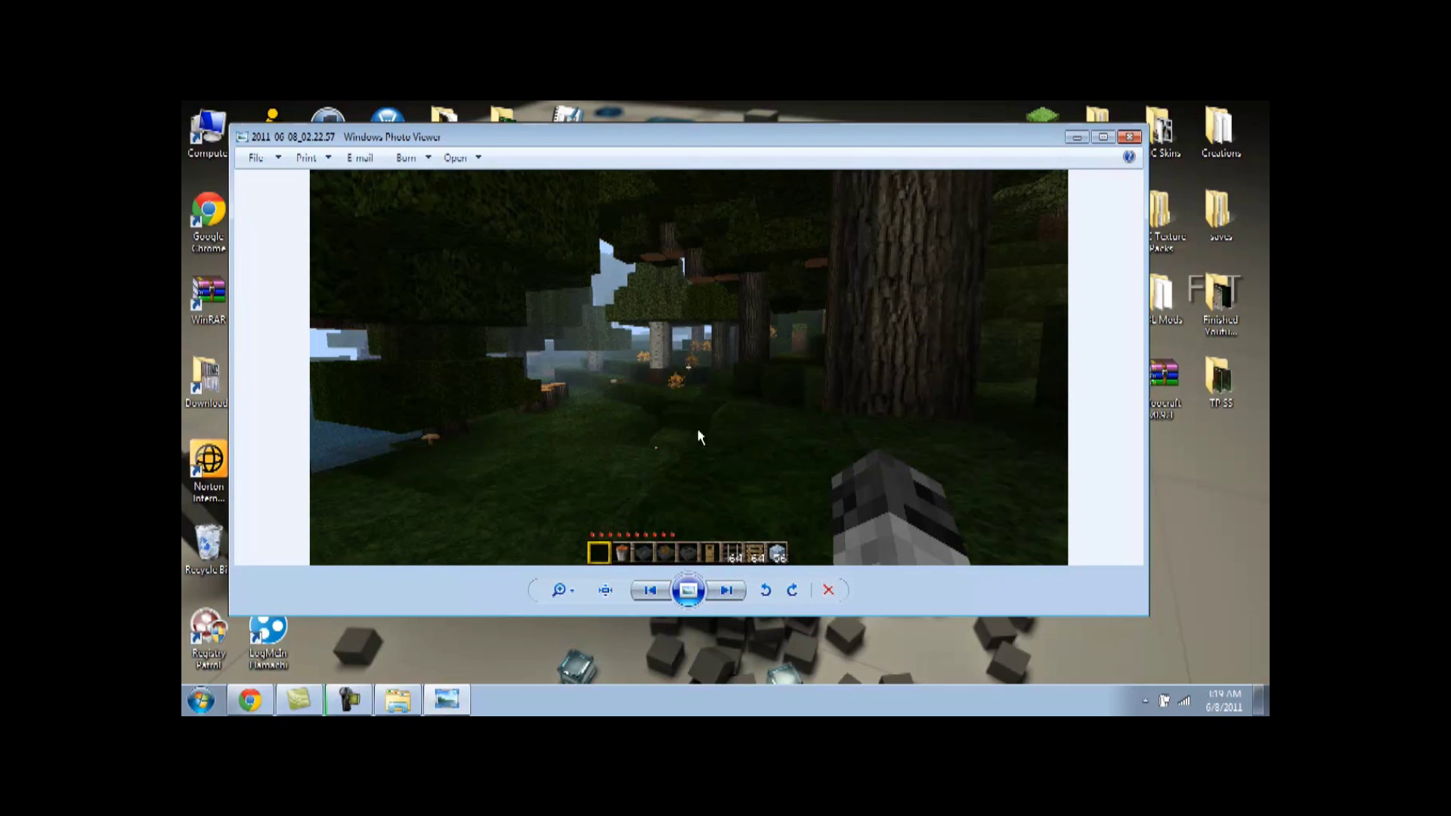
left_click(650, 591)
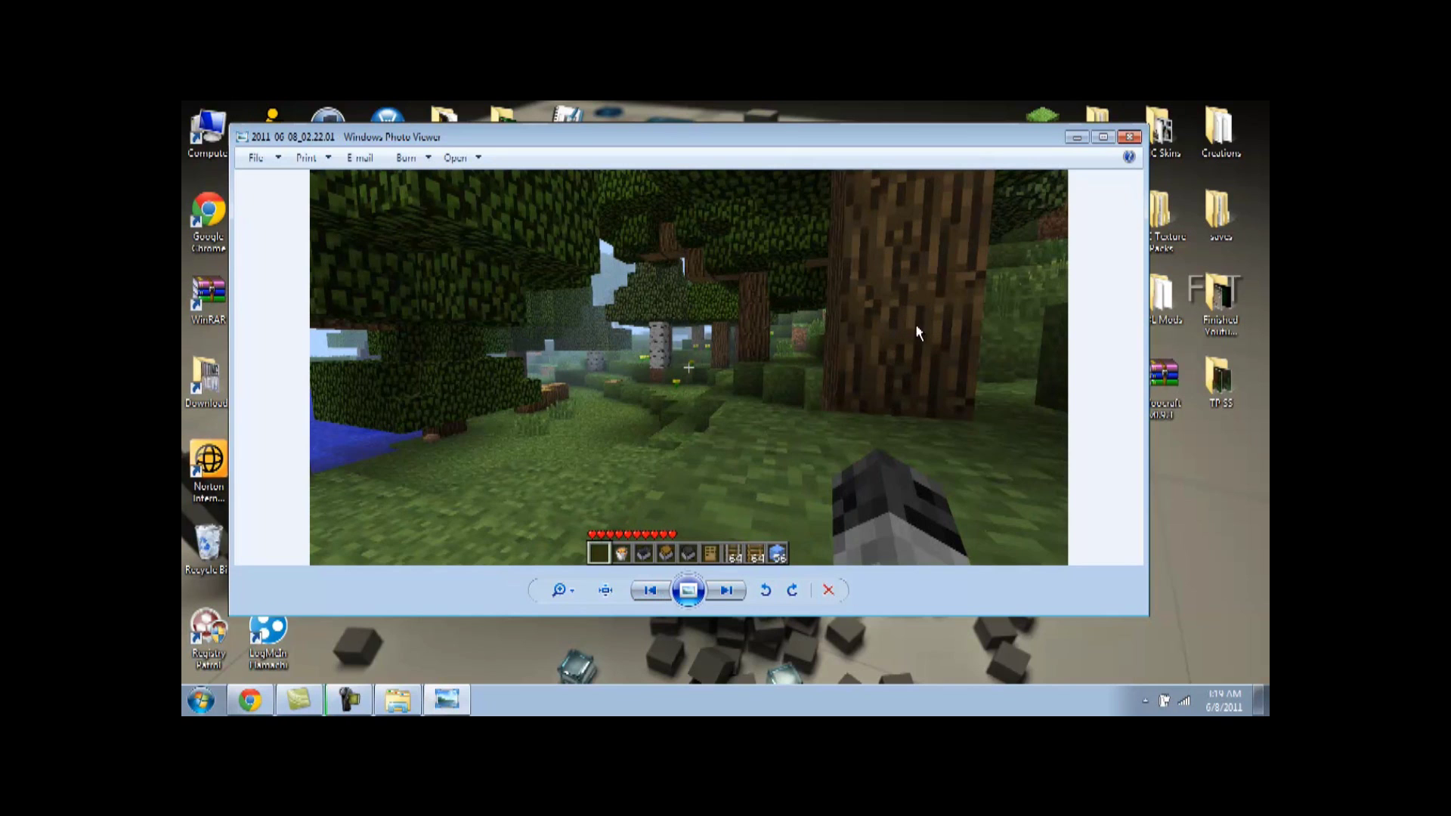
left_click(725, 590)
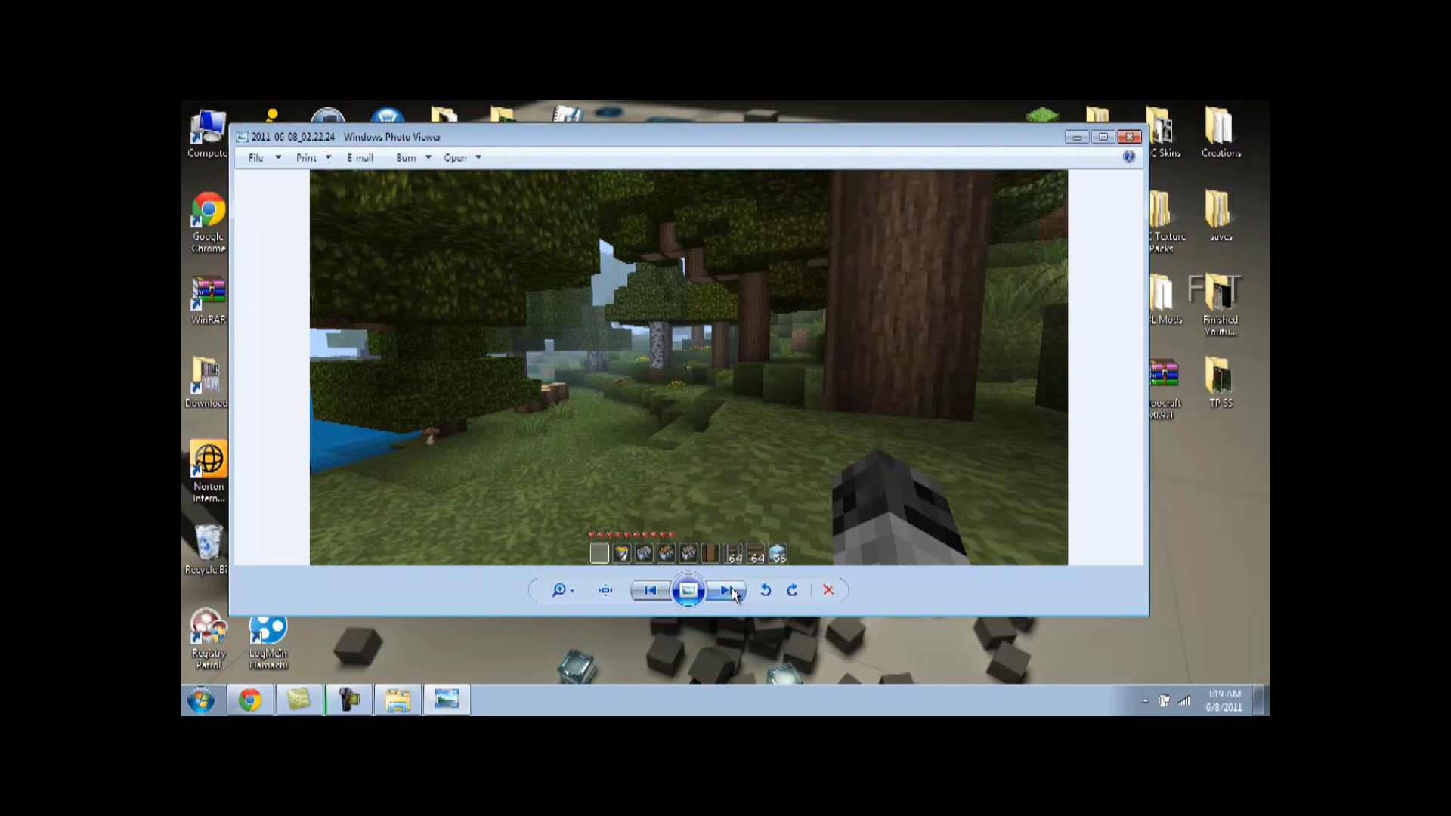
left_click(725, 590)
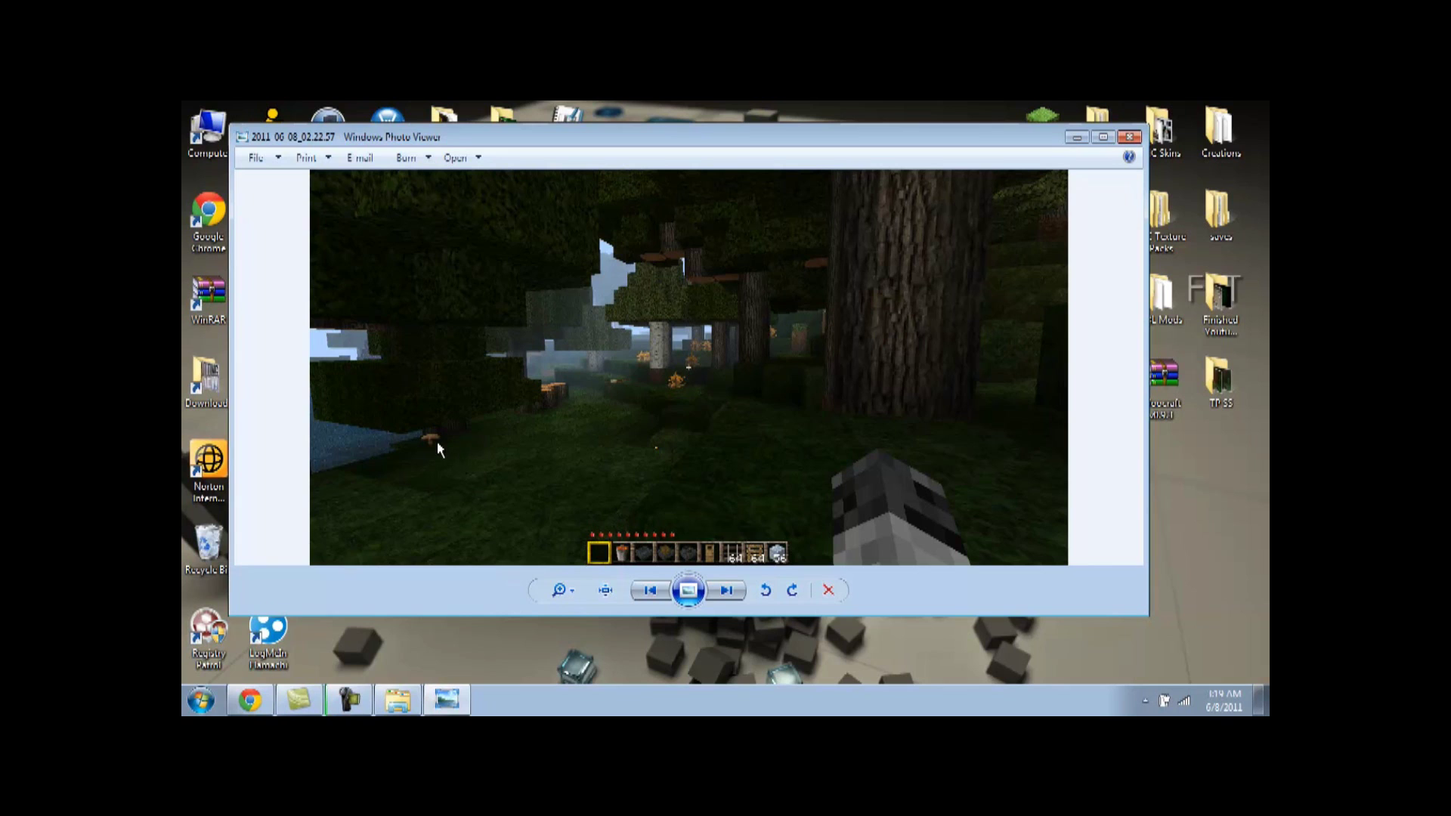
left_click(725, 590)
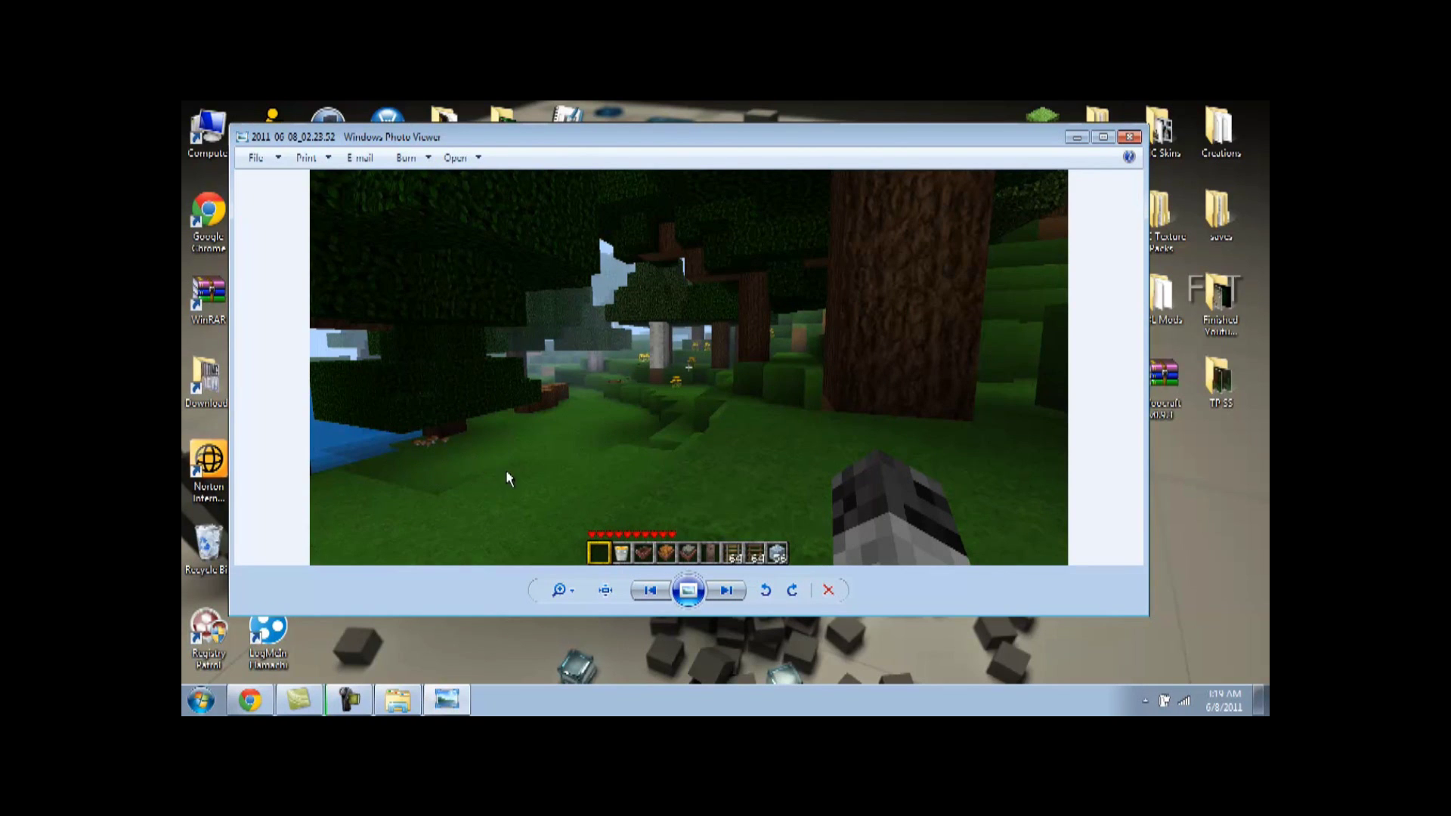
left_click(650, 590)
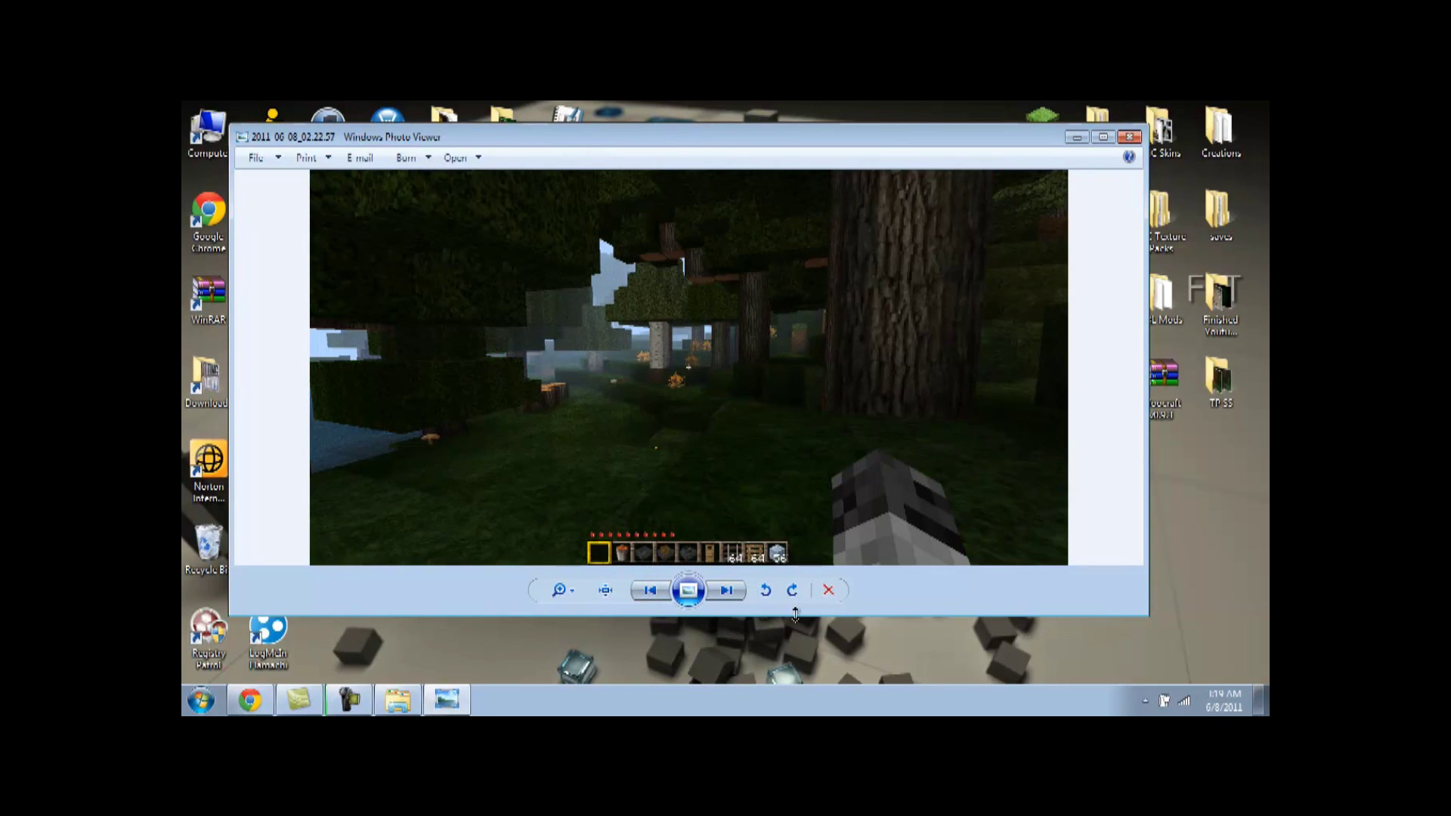
left_click(724, 590)
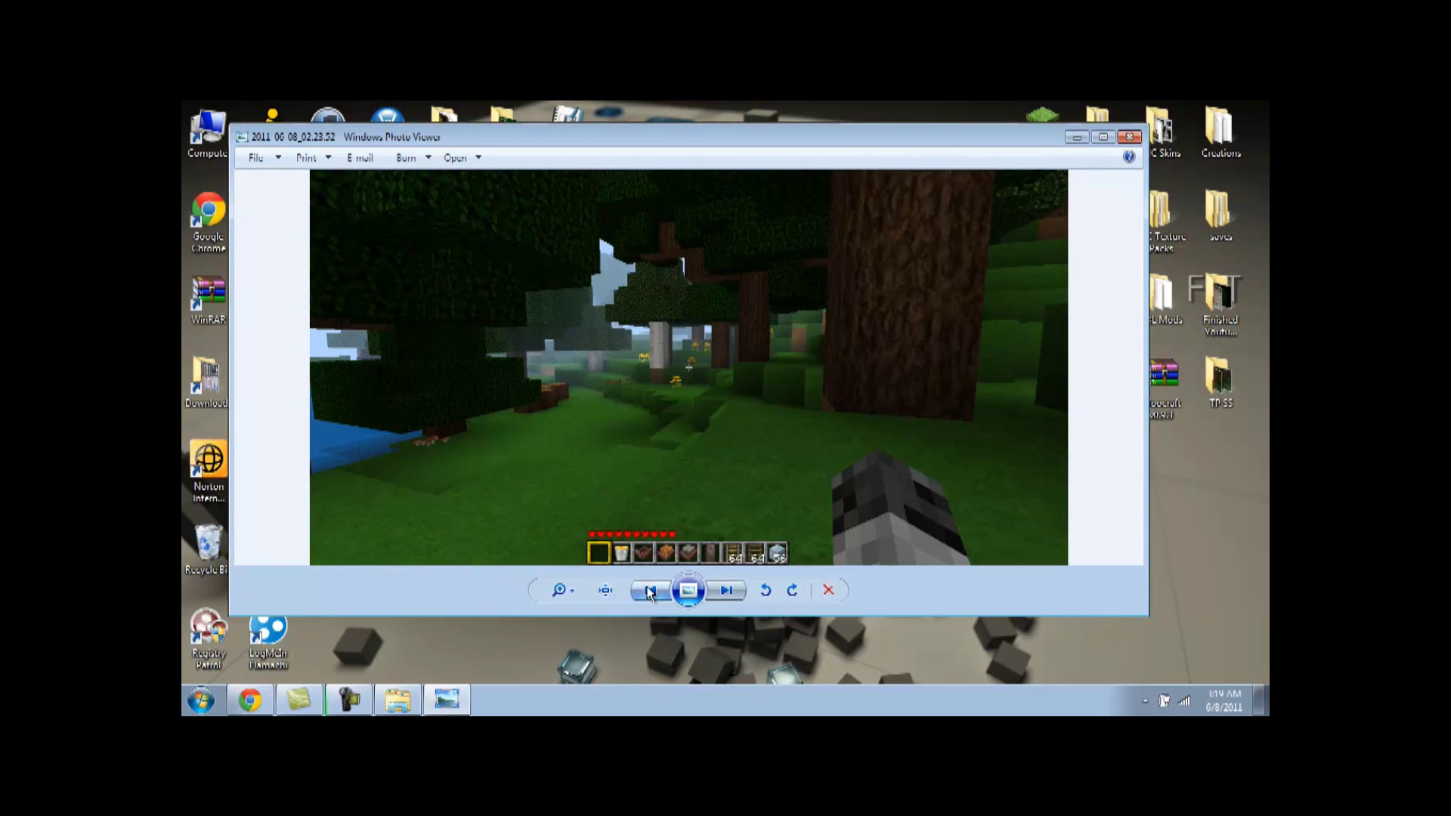
key("Left")
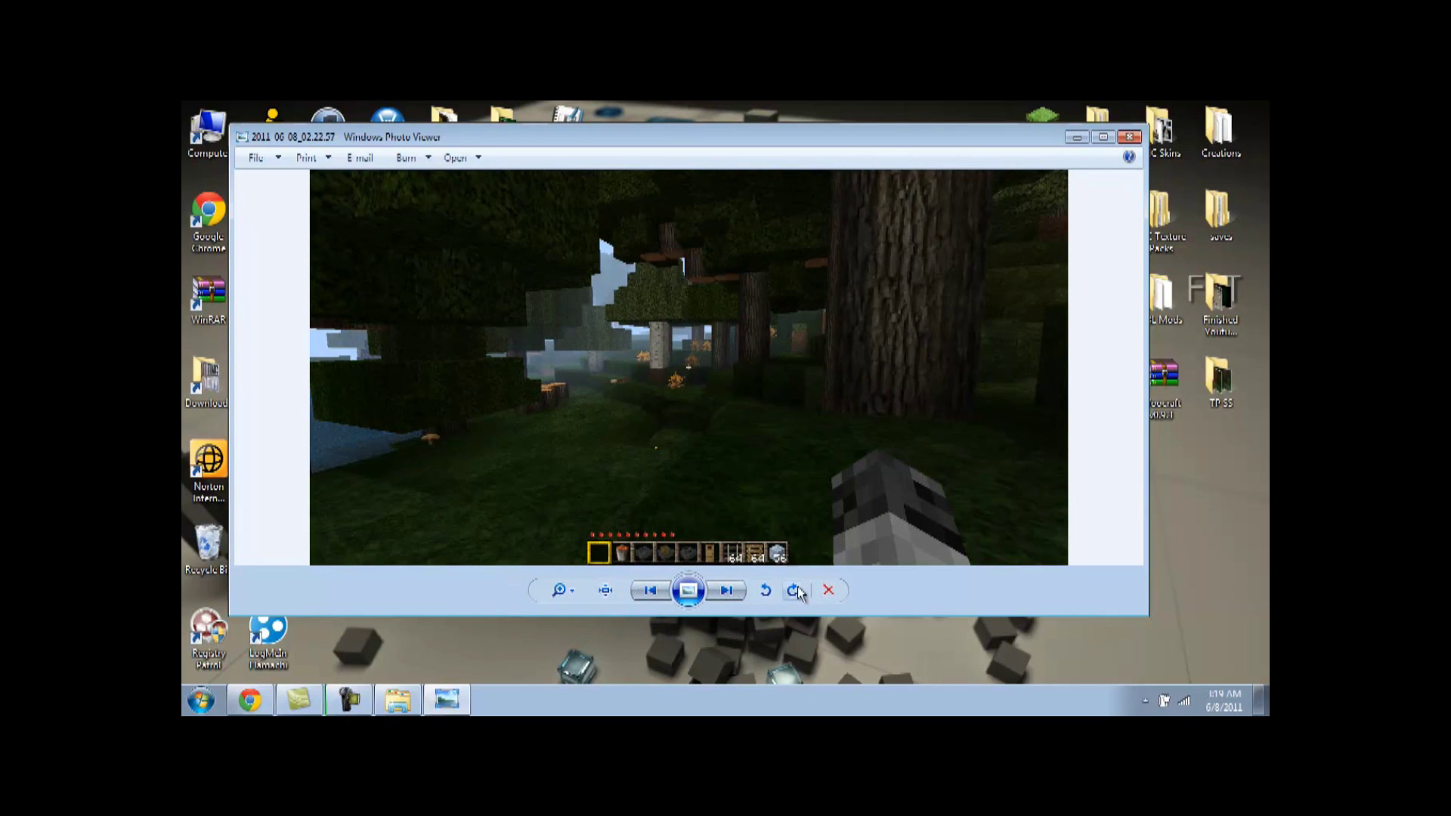
left_click(727, 590)
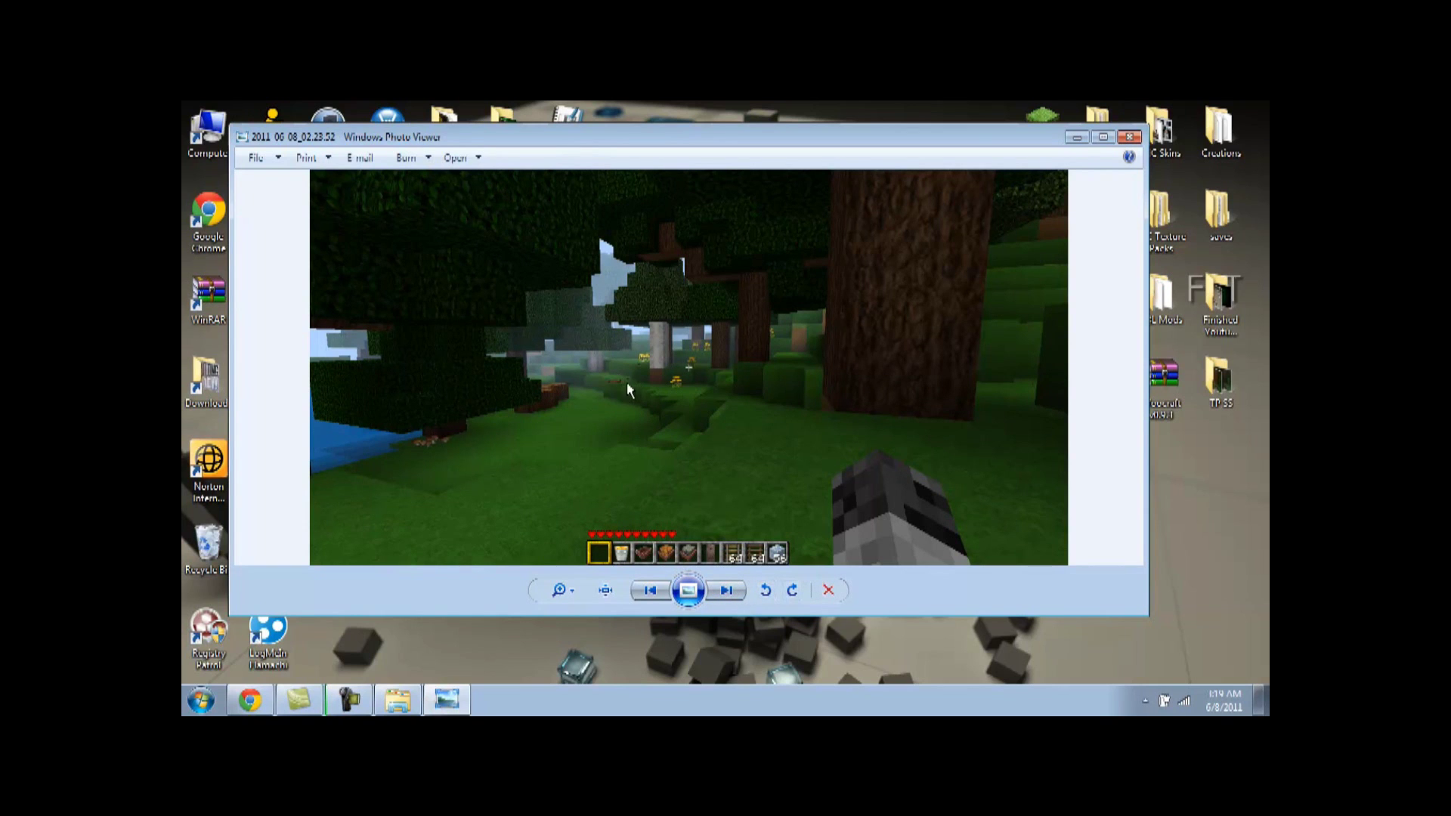
left_click(727, 592)
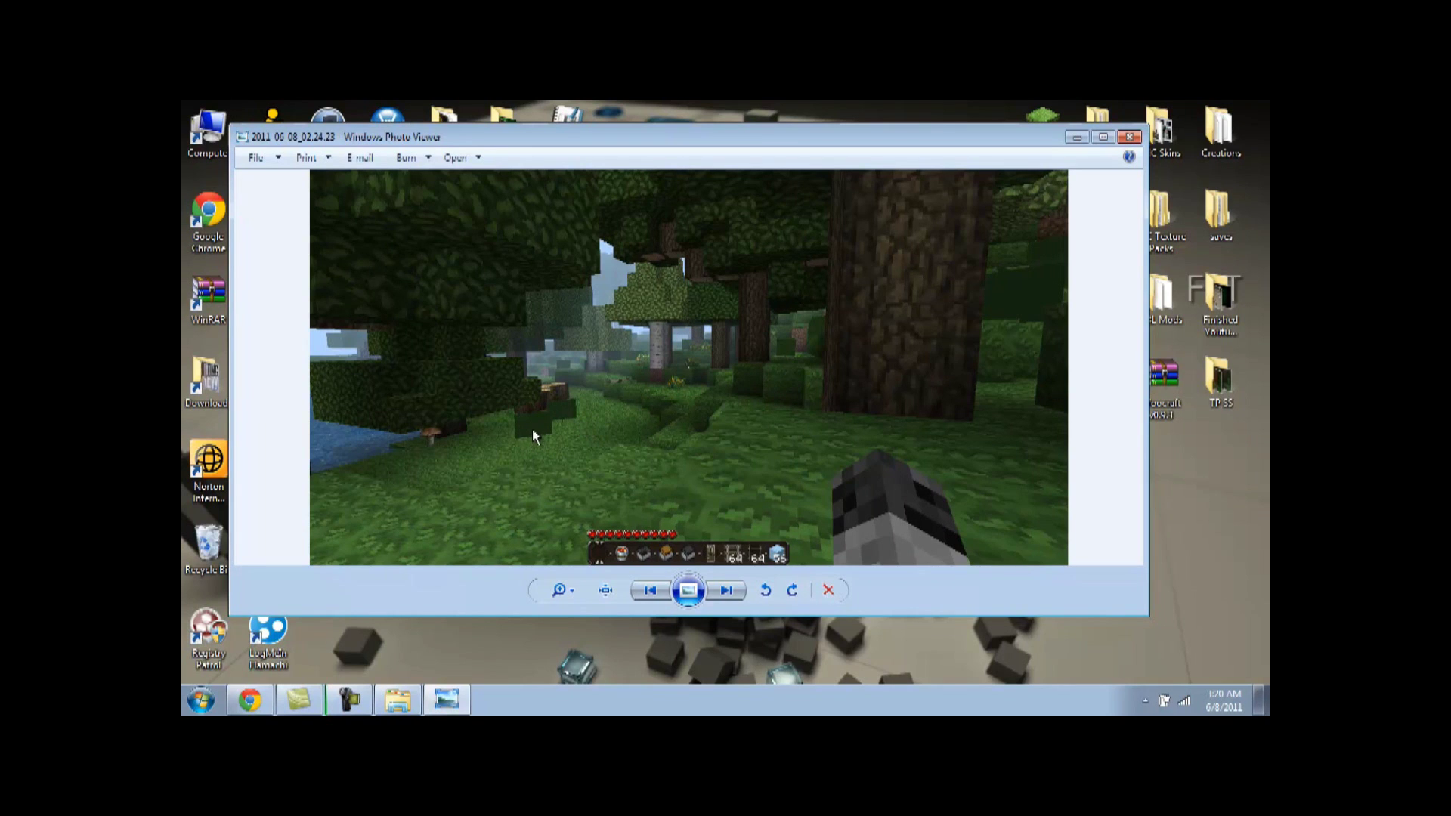
key("Left")
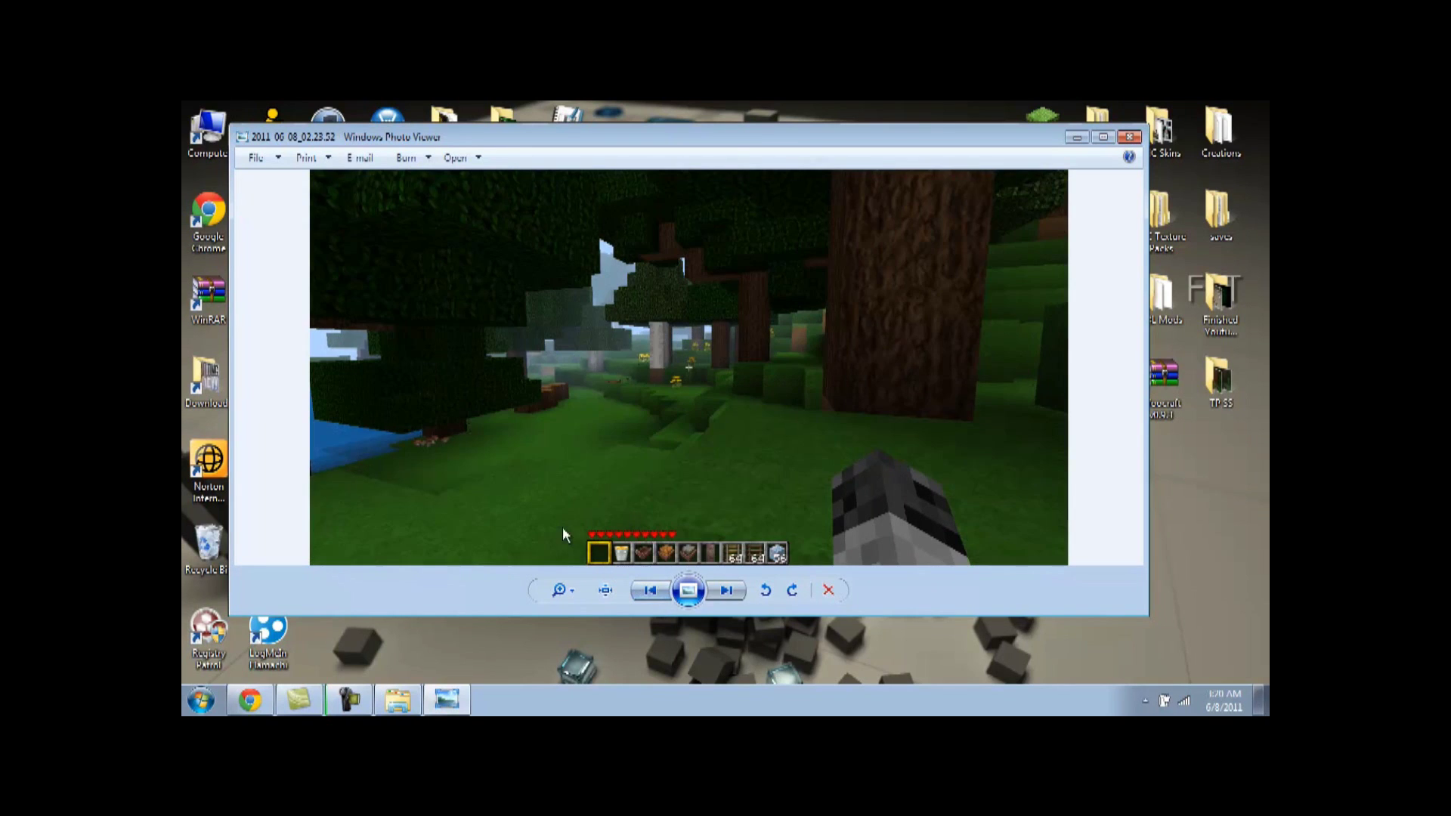
left_click(648, 590)
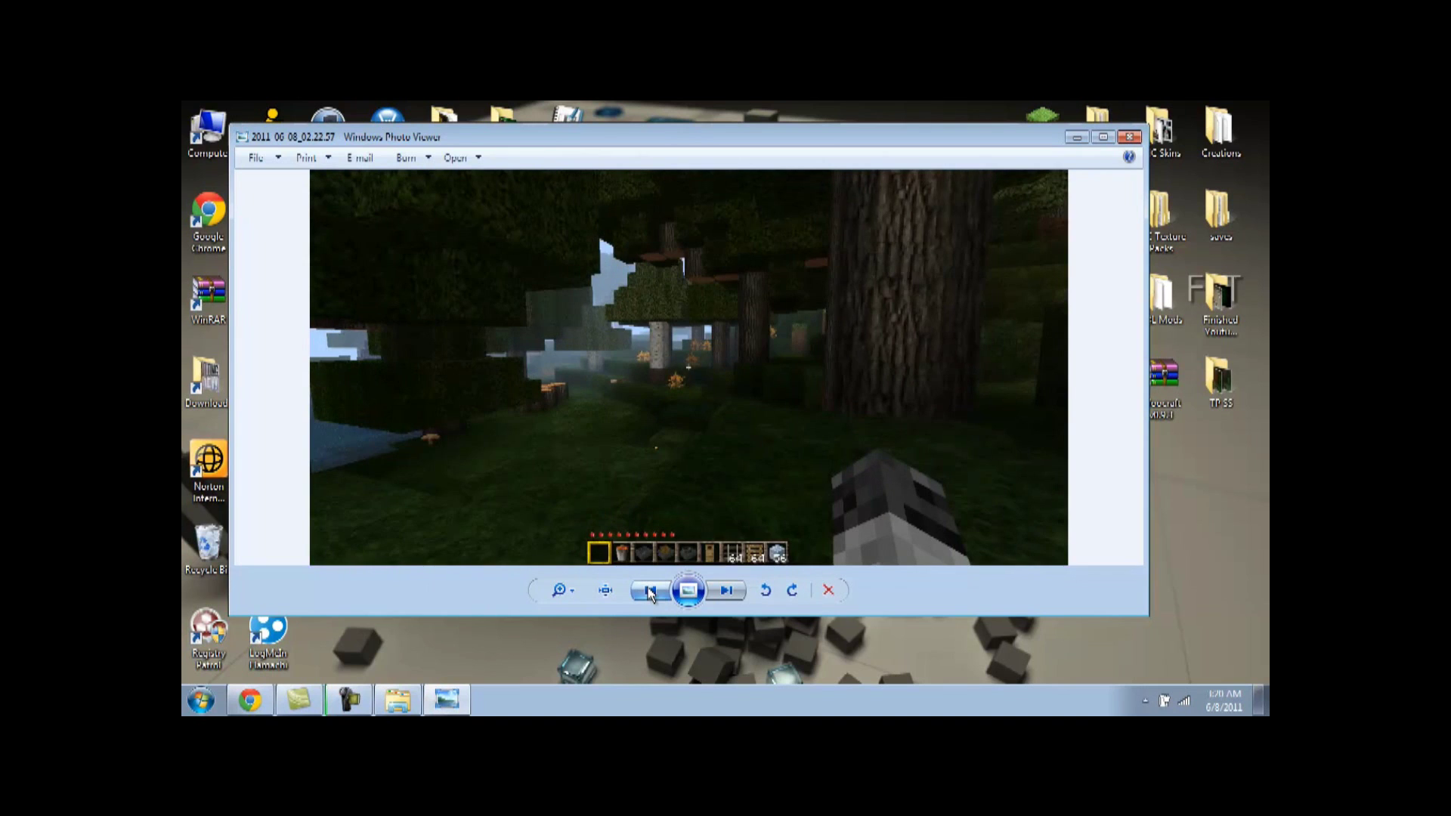
left_click(649, 592)
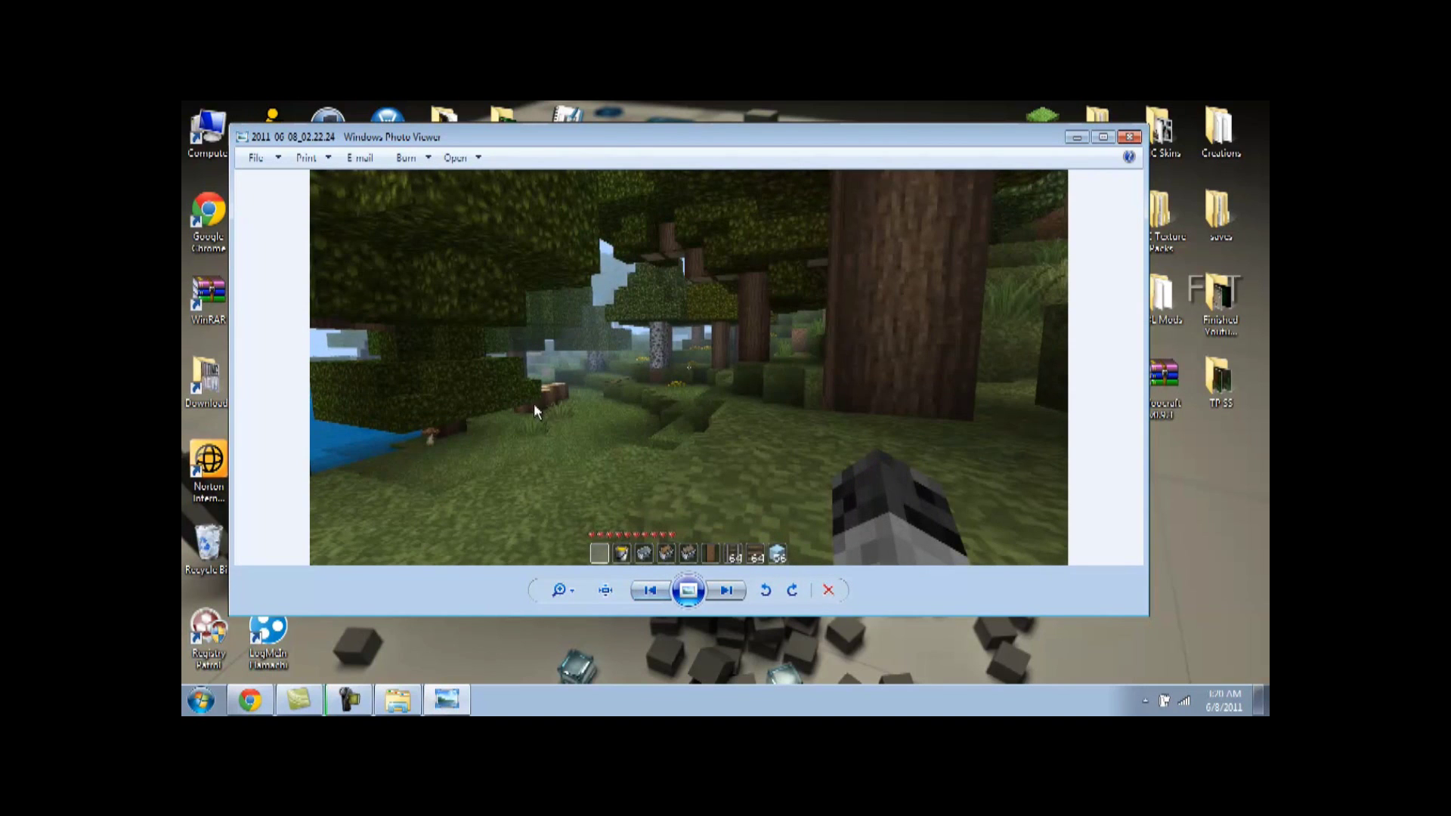
left_click(723, 595)
left_click(724, 597)
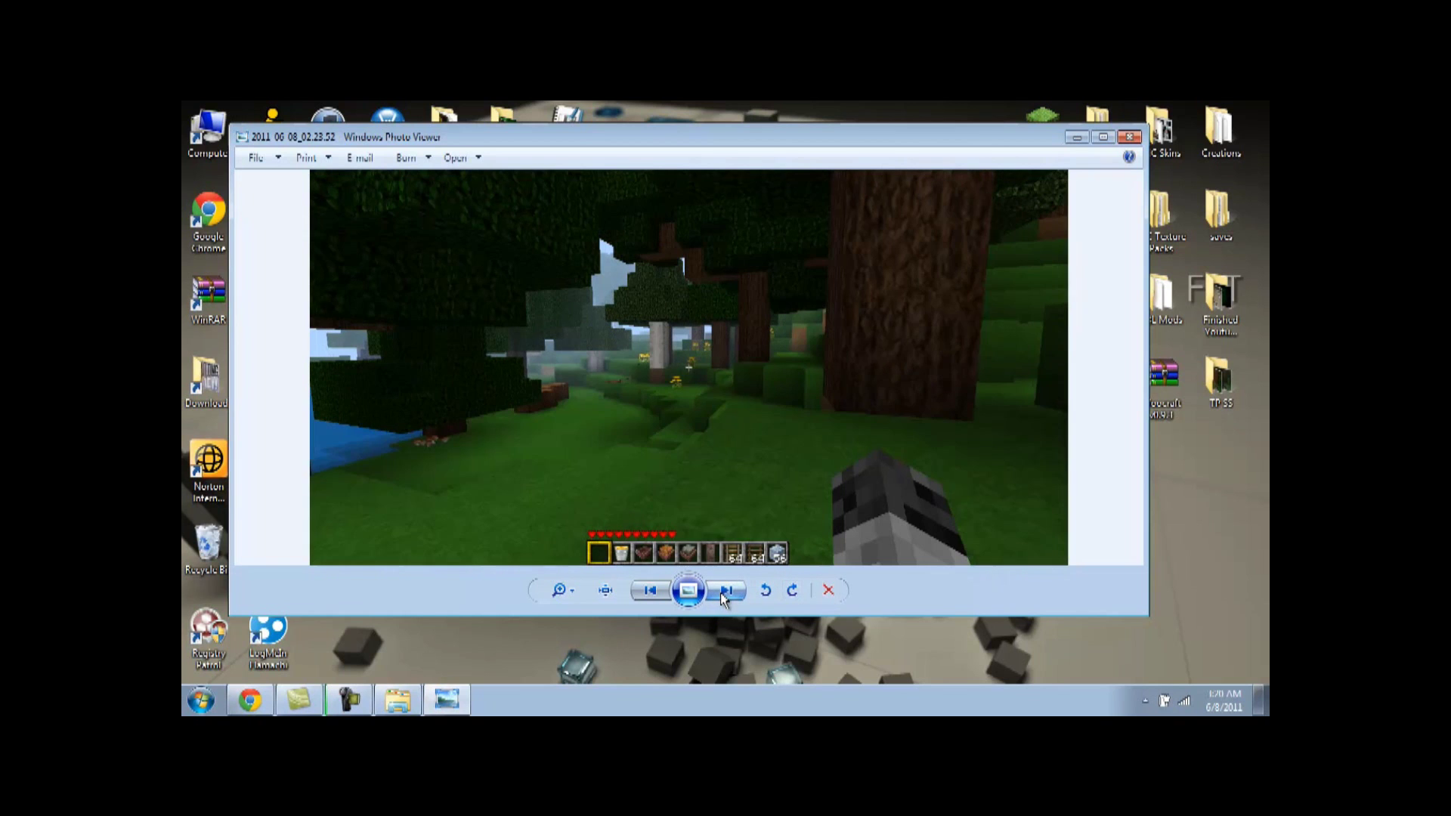
left_click(723, 597)
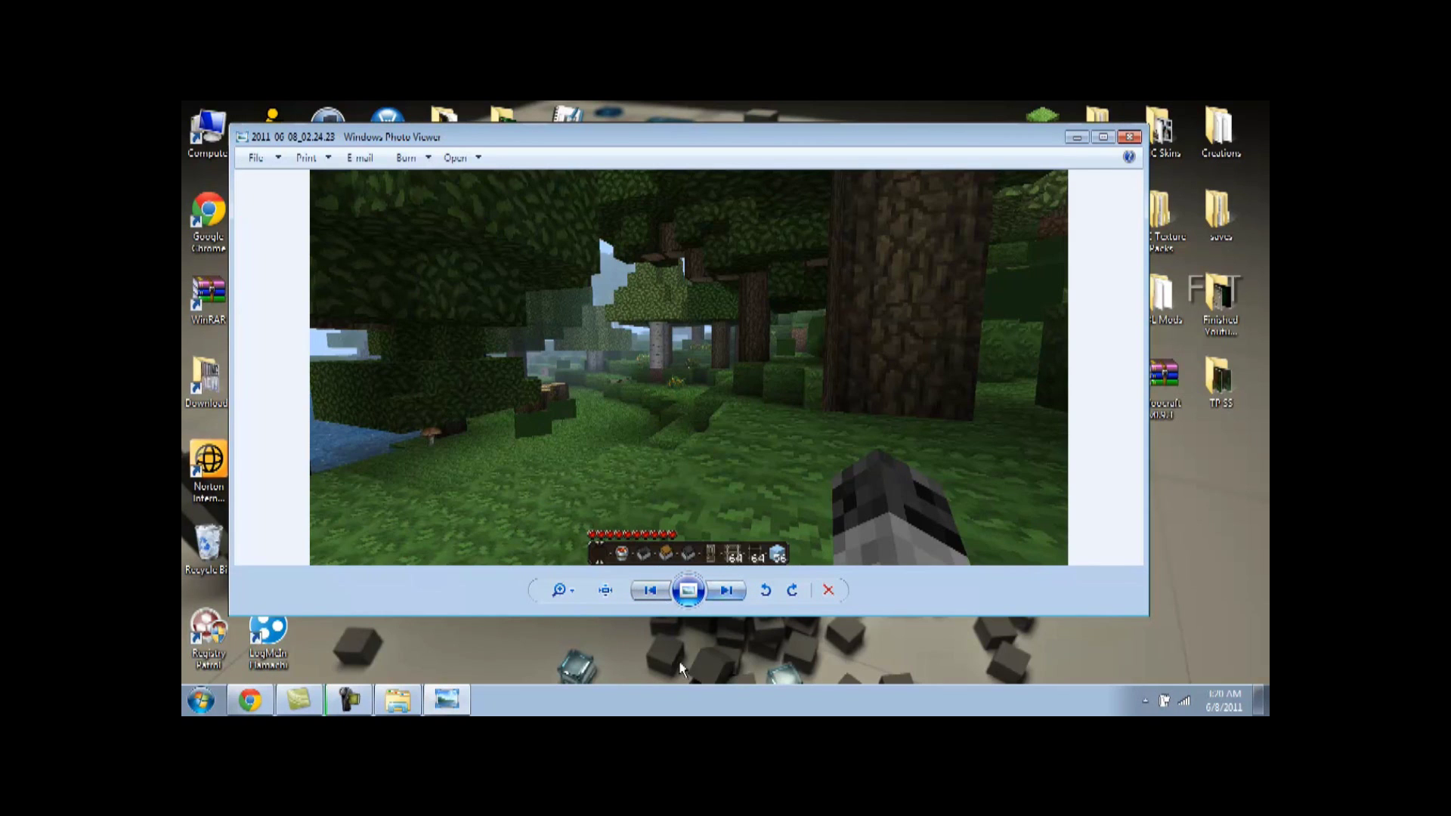
- Step back and forth among the forest screenshots again, ending on the 02.24.23 oak-and-pond screenshot
left_click(654, 595)
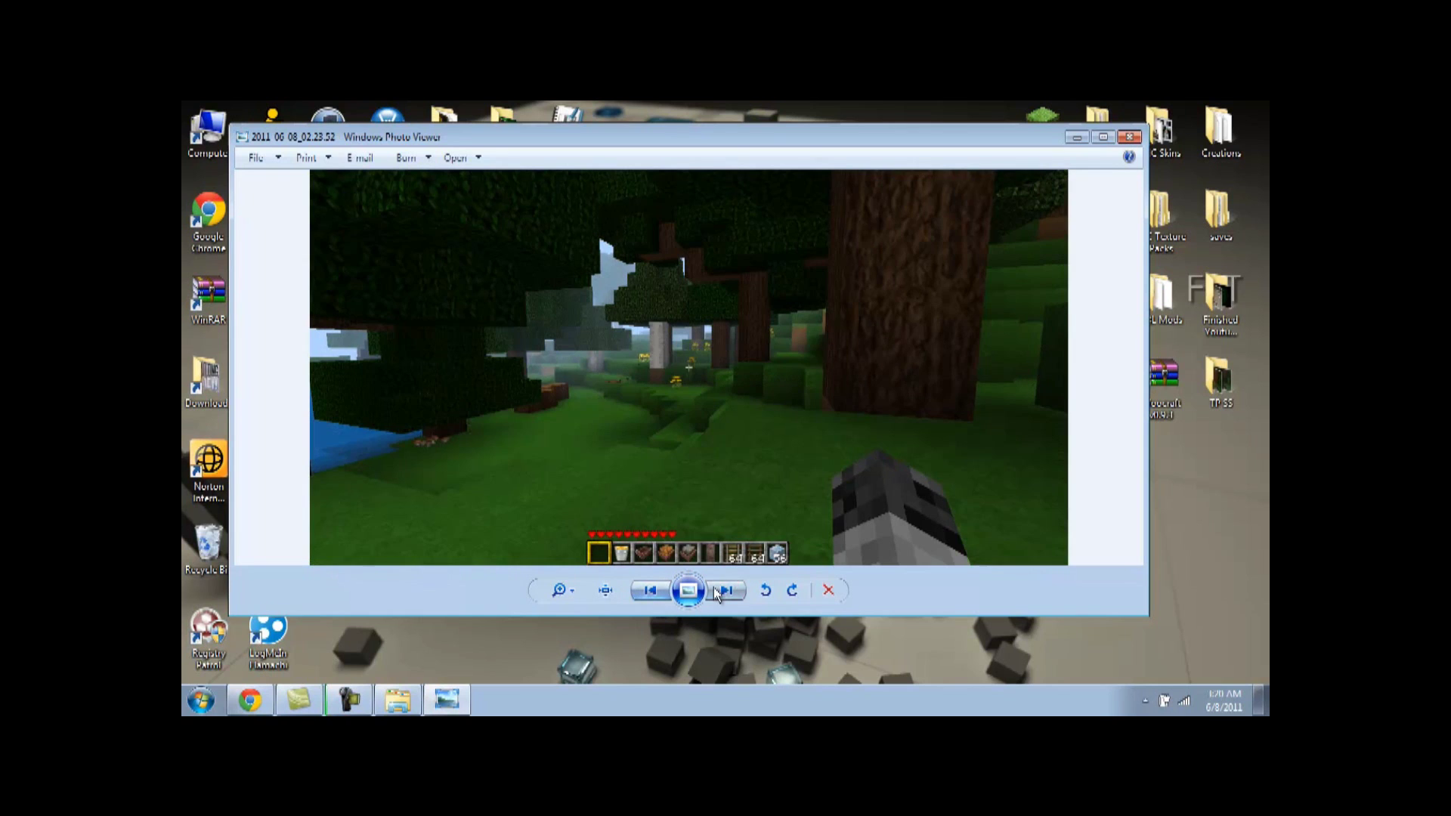
left_click(652, 592)
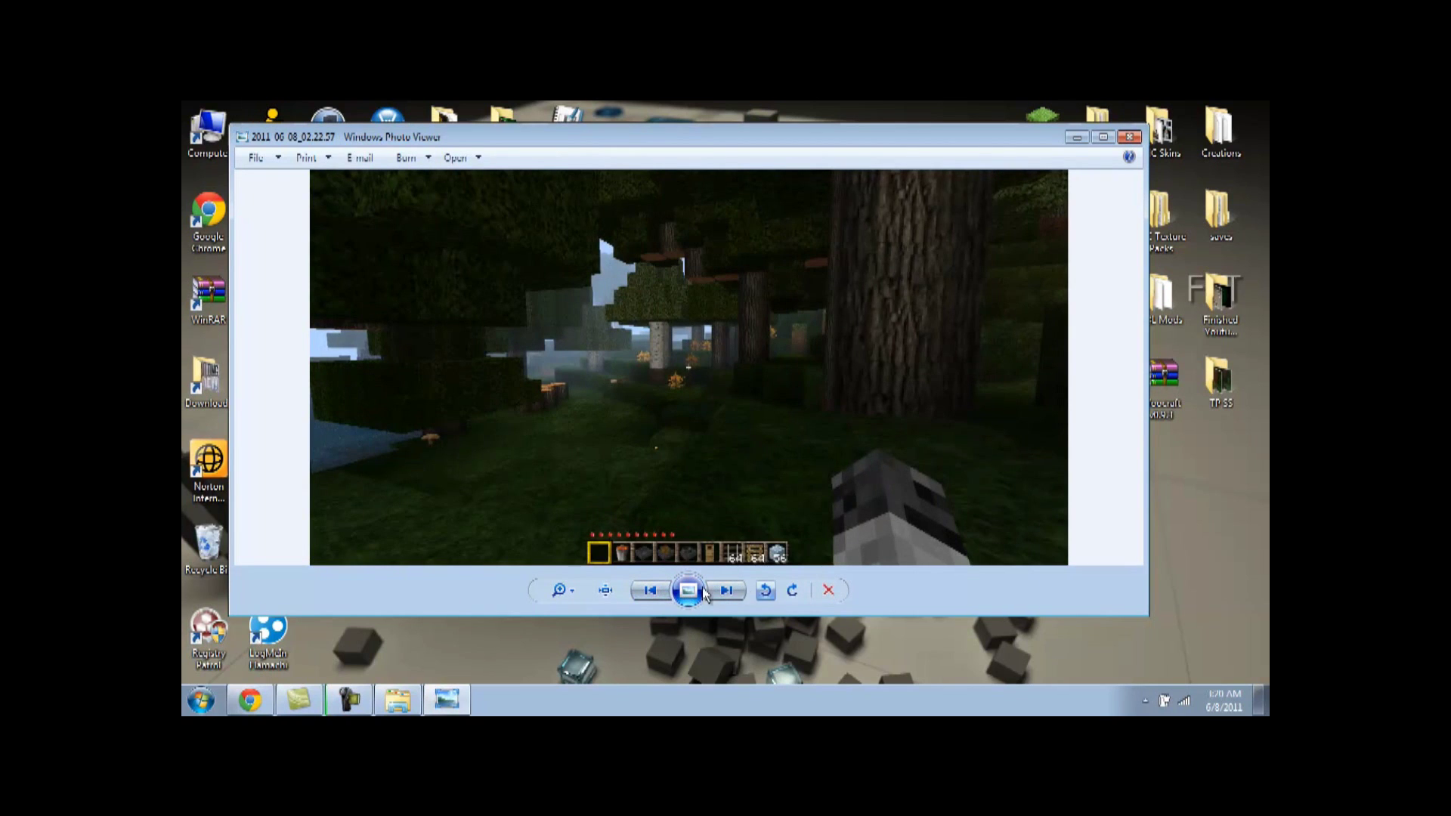
left_click(716, 597)
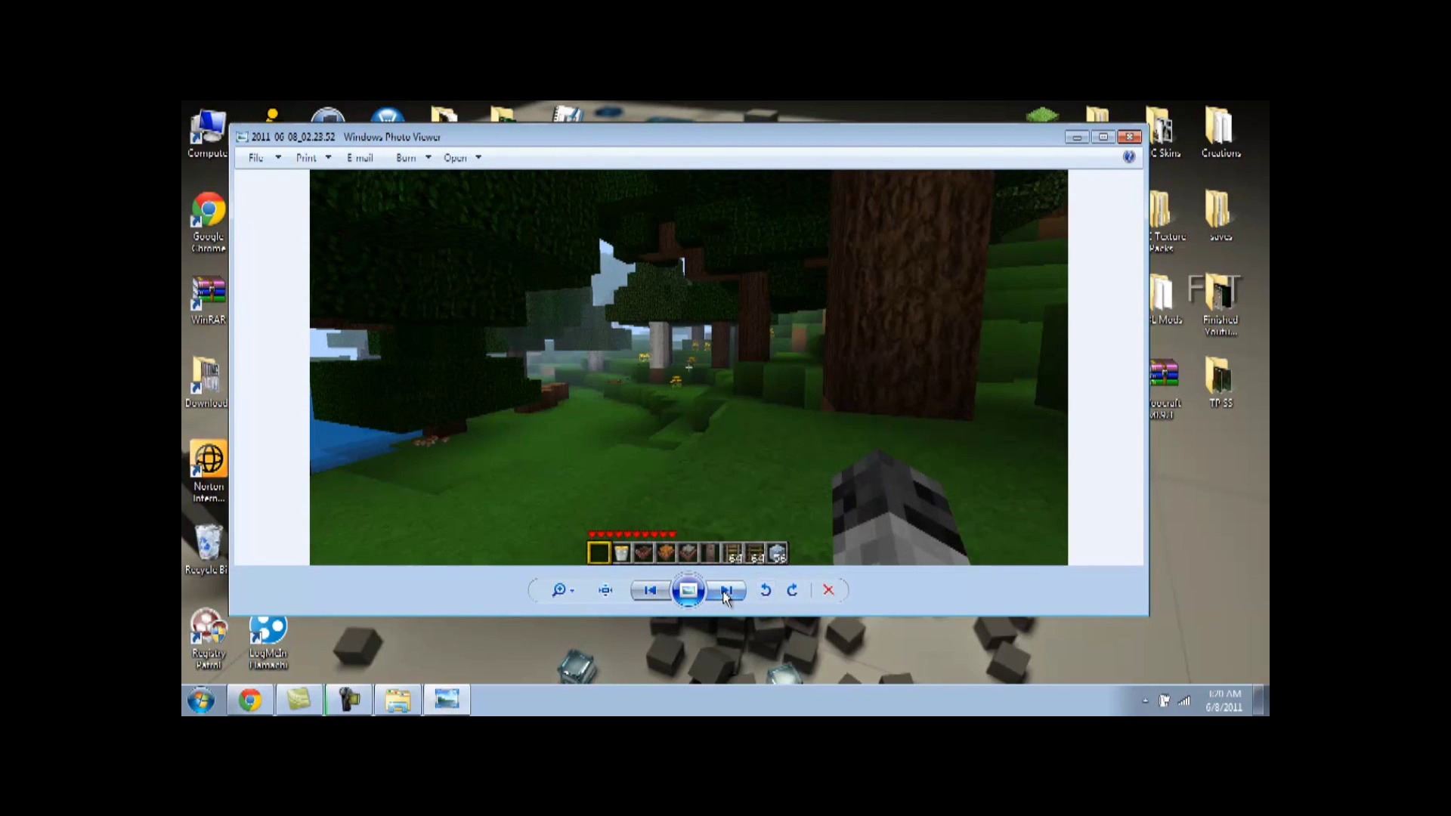
left_click(657, 593)
left_click(655, 593)
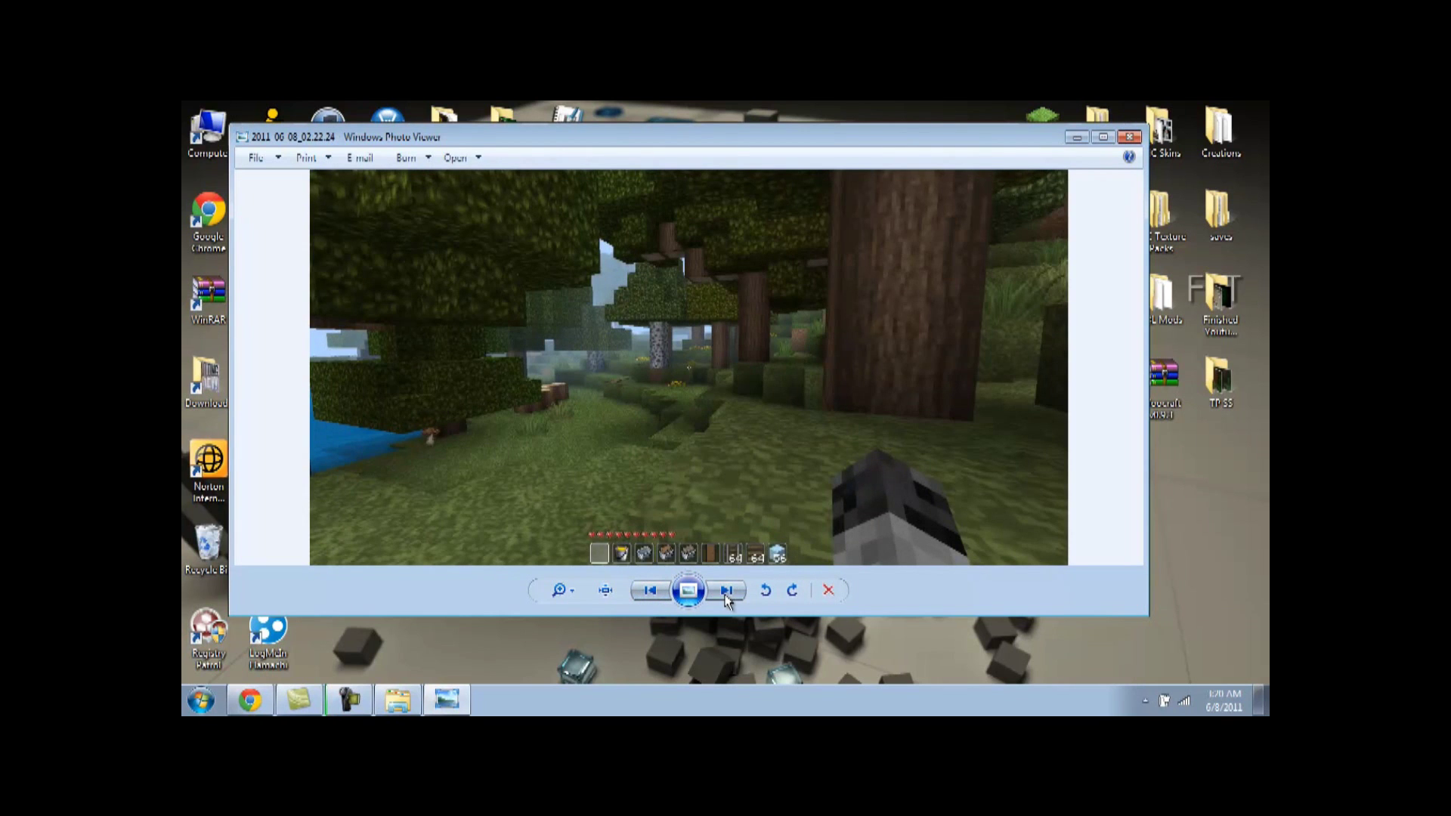
left_click(723, 595)
left_click(725, 594)
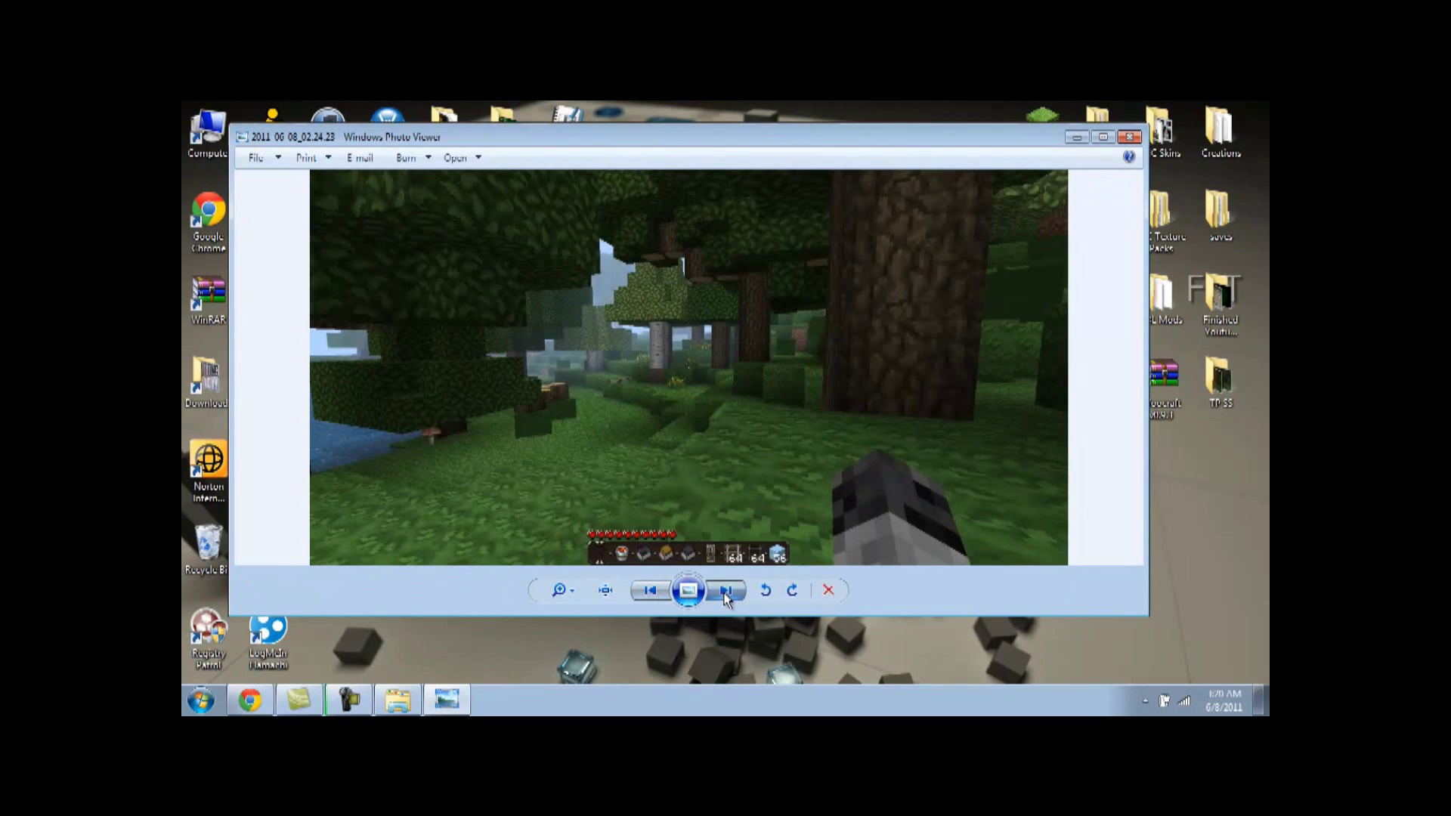
- Close Windows Photo Viewer and the TP SS folder window
left_click(1129, 137)
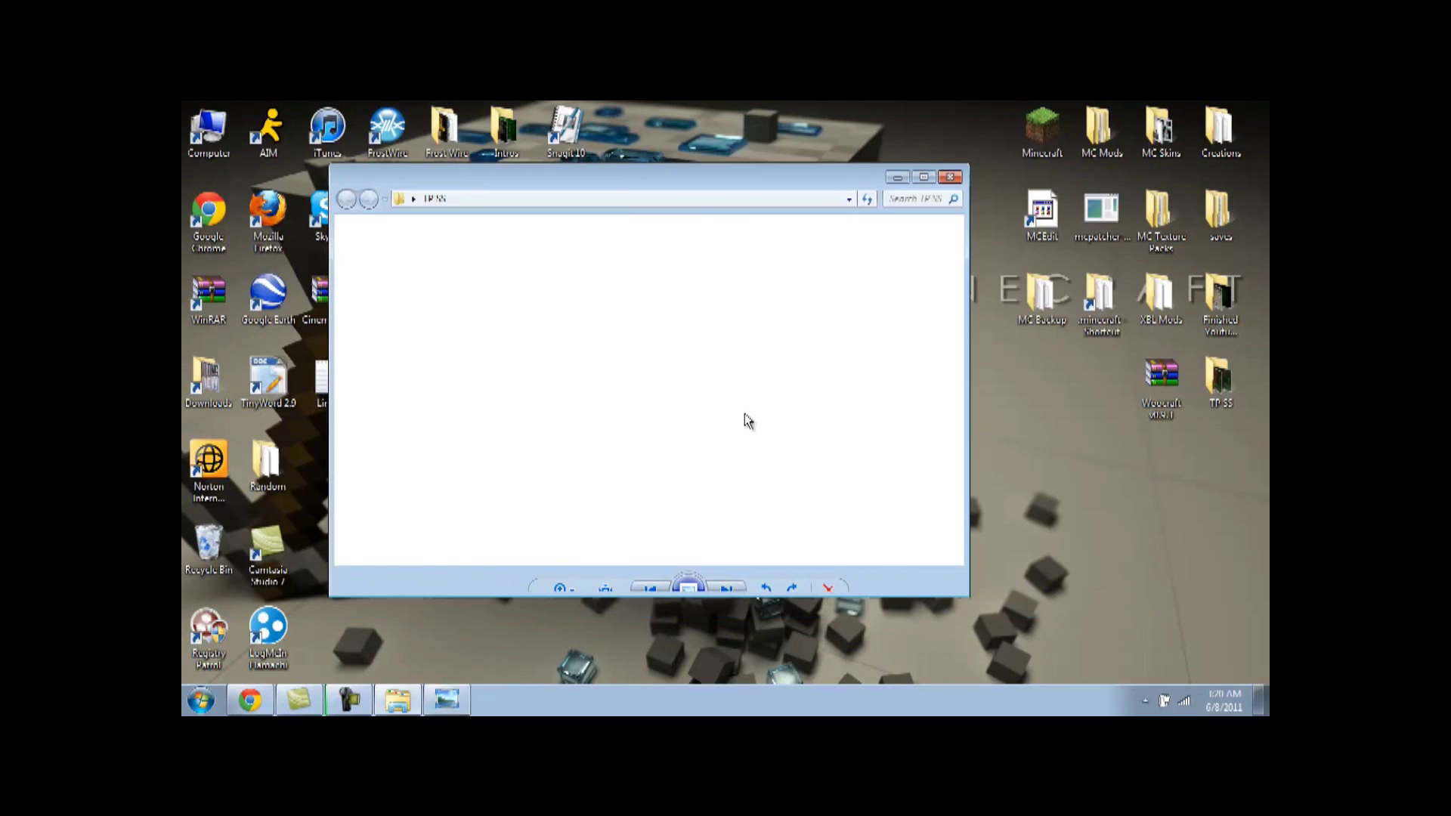
left_click(949, 177)
left_click_drag(840, 195, 708, 503)
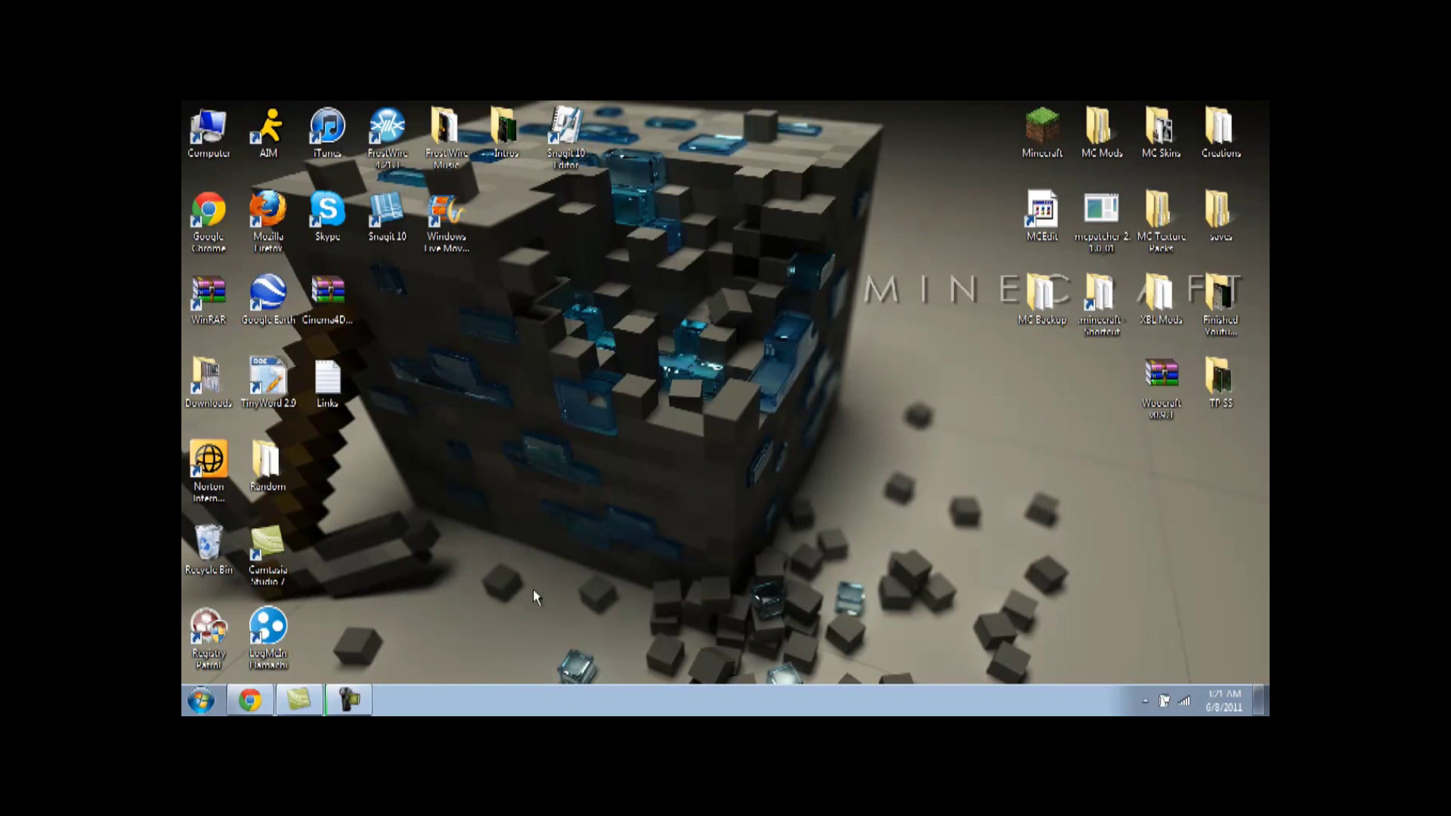
- Open the .minecraft folder from its desktop shortcut and go into its texturepacks folder
double_click(1097, 299)
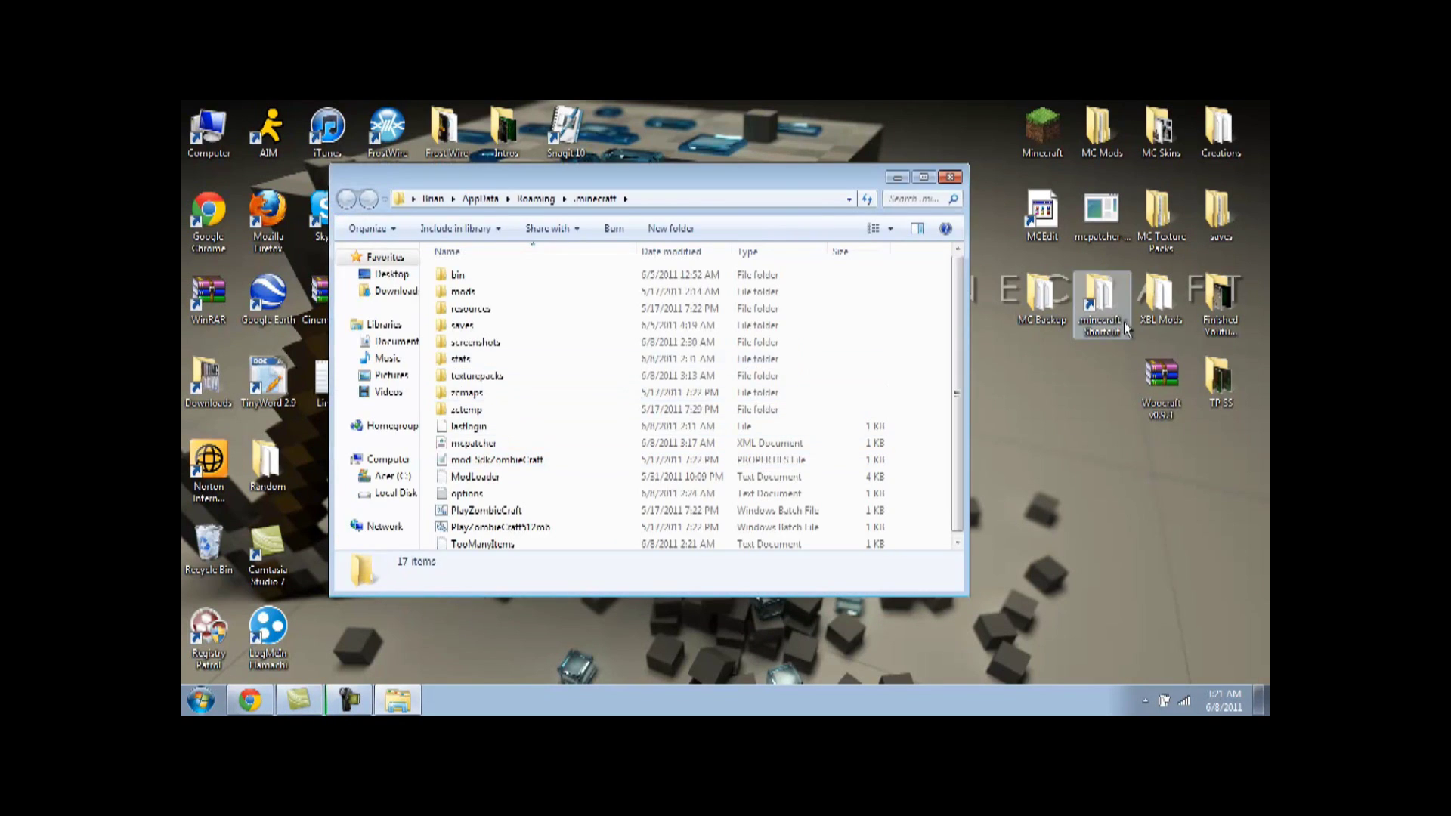
left_click(200, 700)
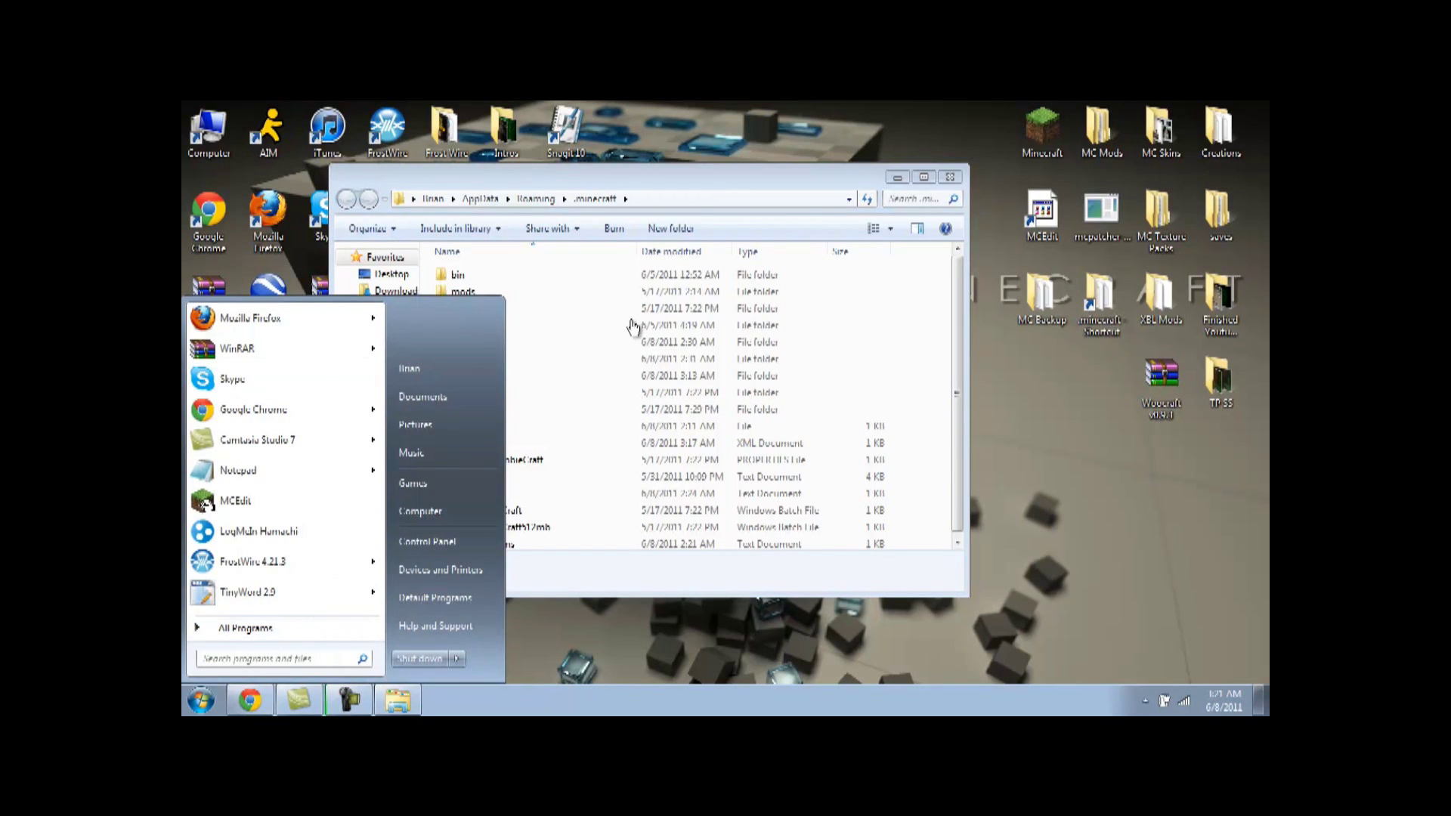
left_click(1020, 274)
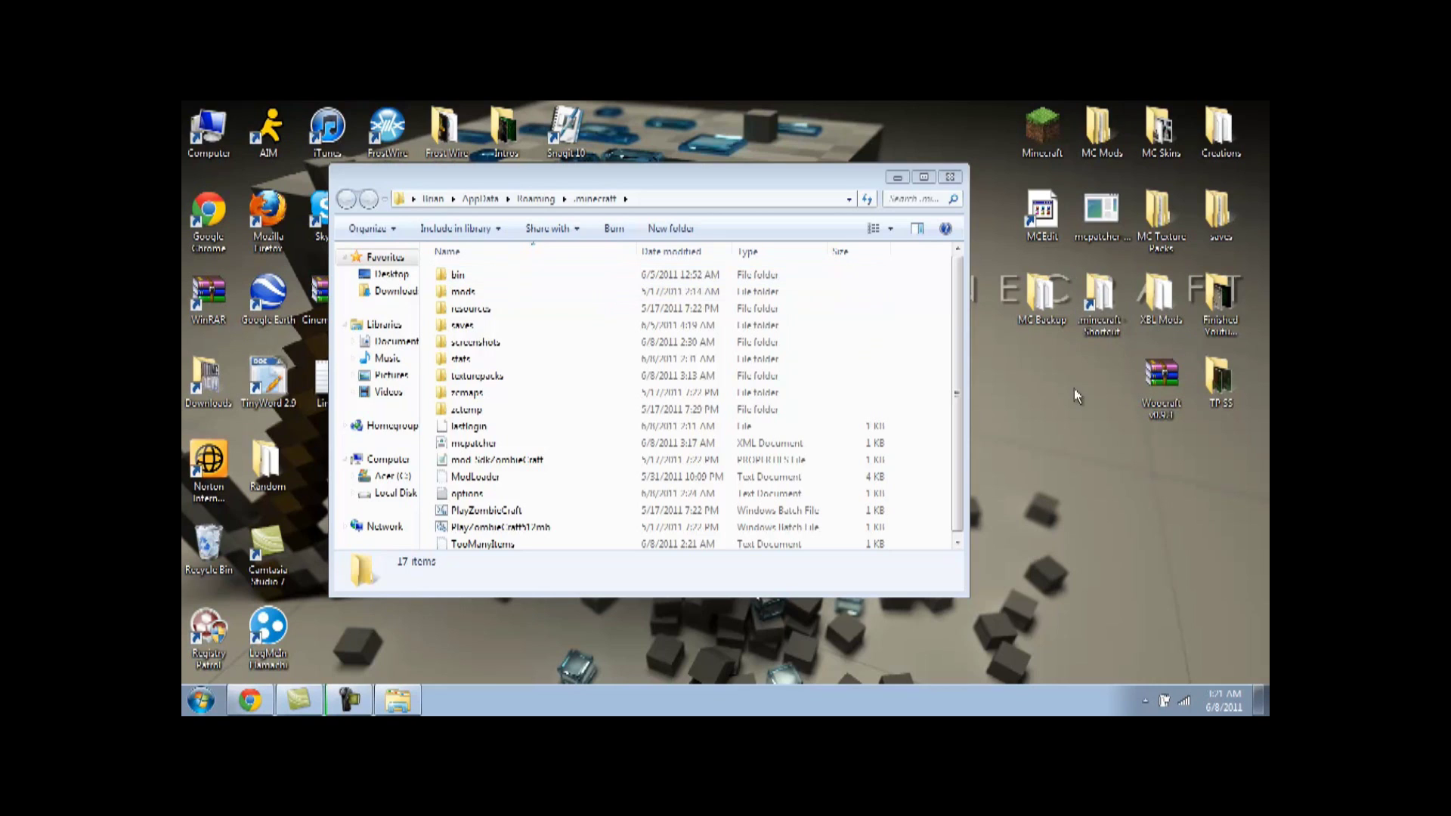
double_click(479, 378)
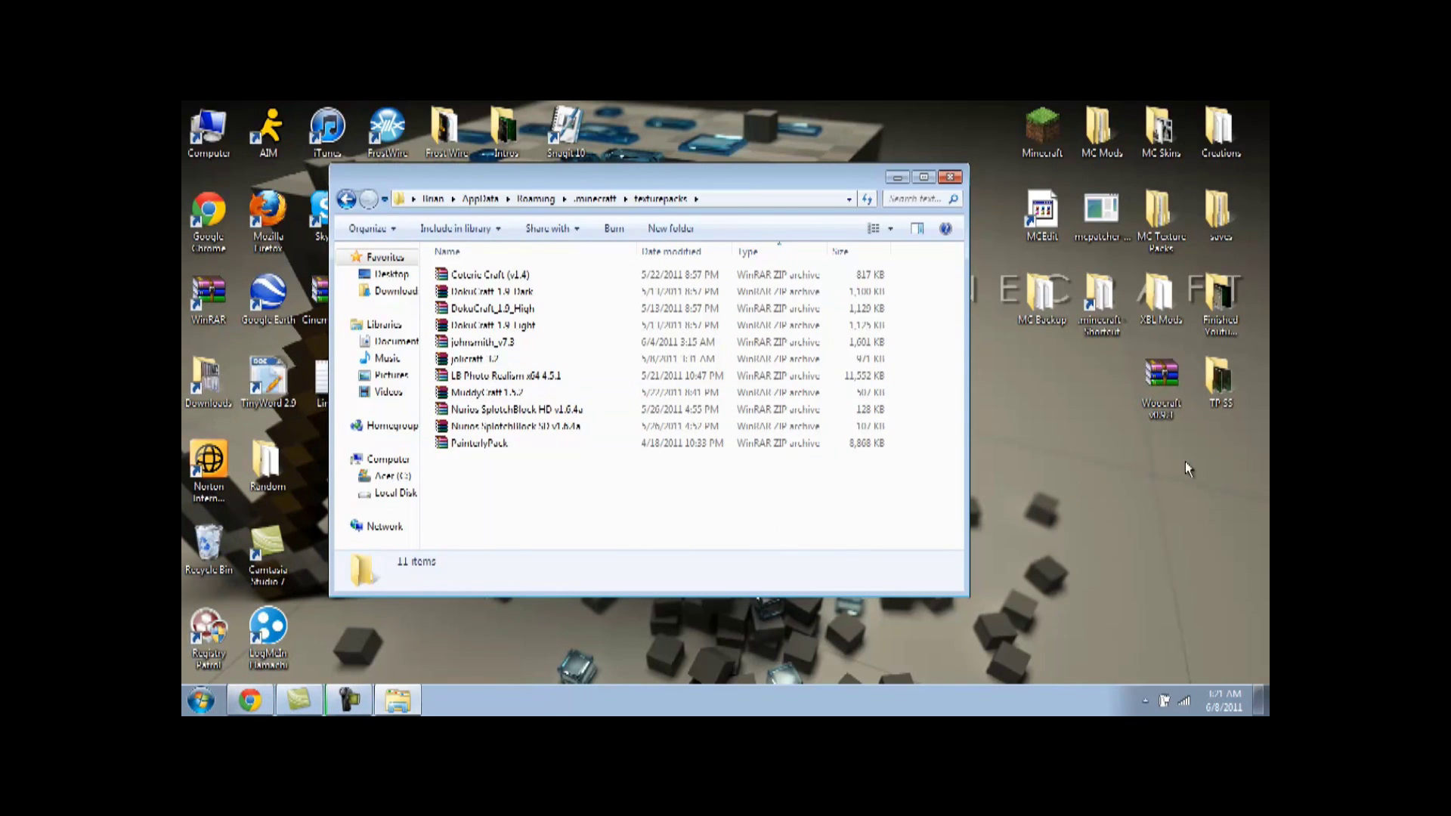
- Move the Woocraft v0.0.3 archive from the desktop into texturepacks, then close the folder
left_click(1168, 375)
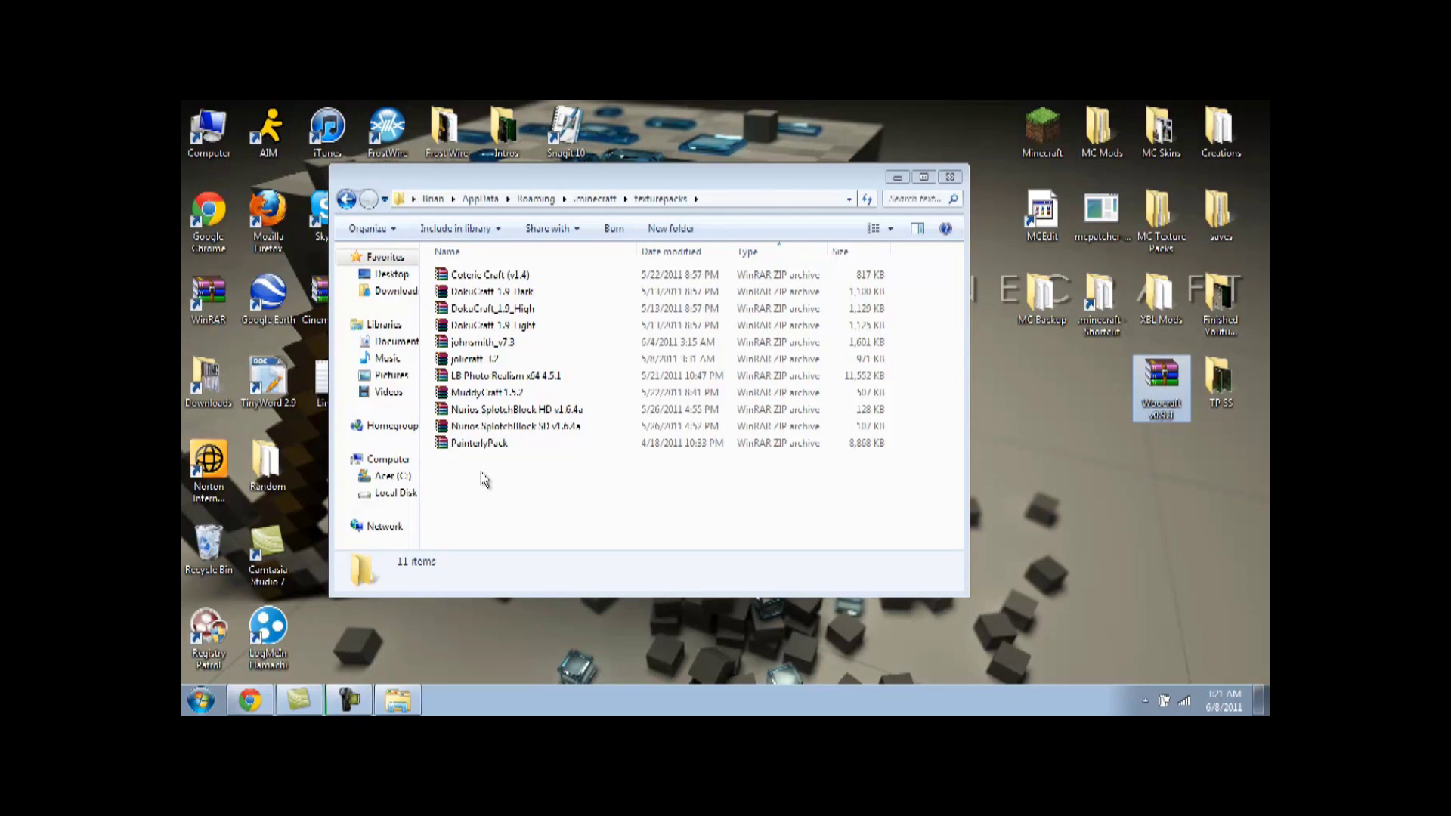
left_click_drag(484, 479, 499, 476)
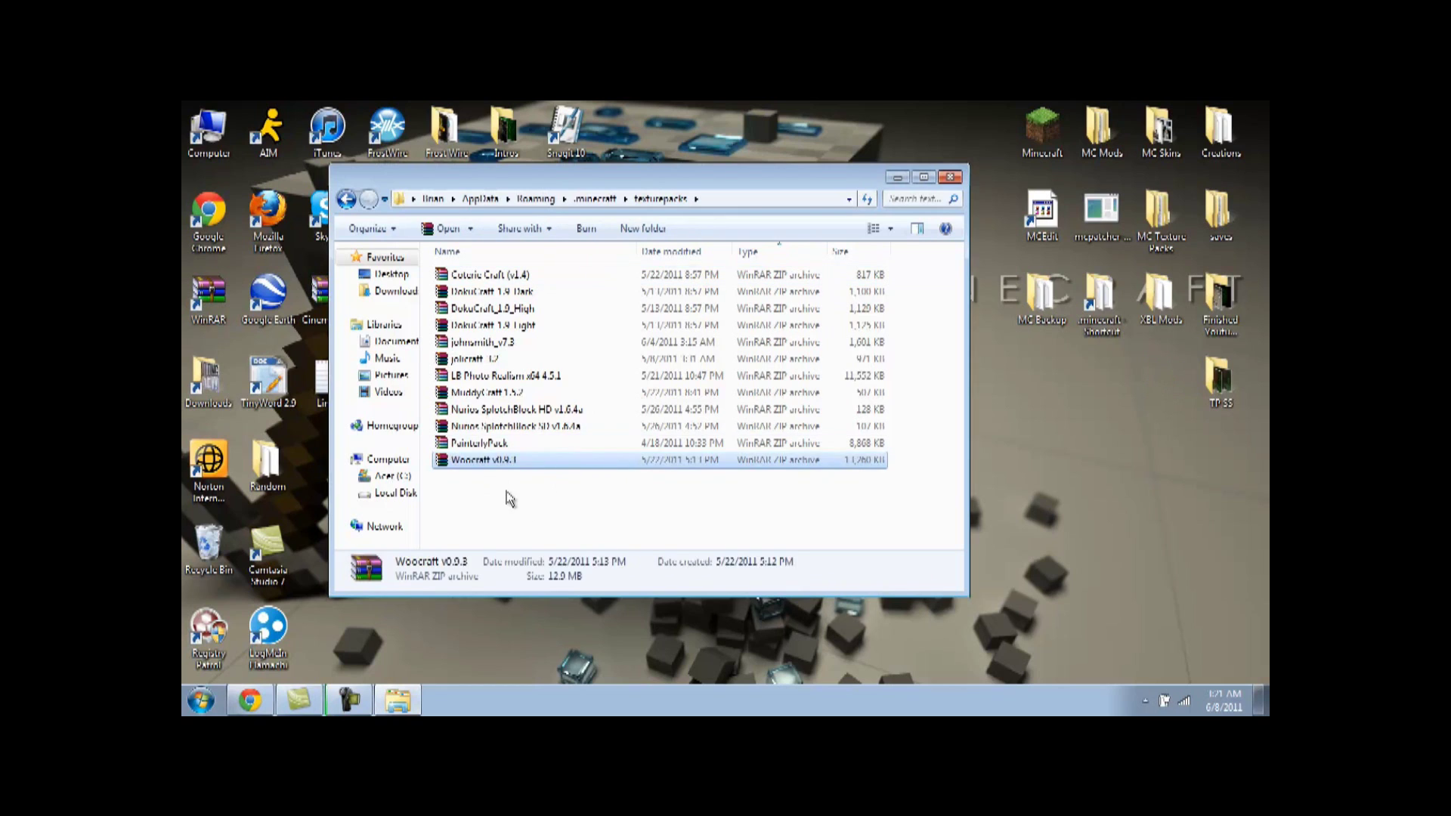
left_click(510, 498)
left_click(951, 178)
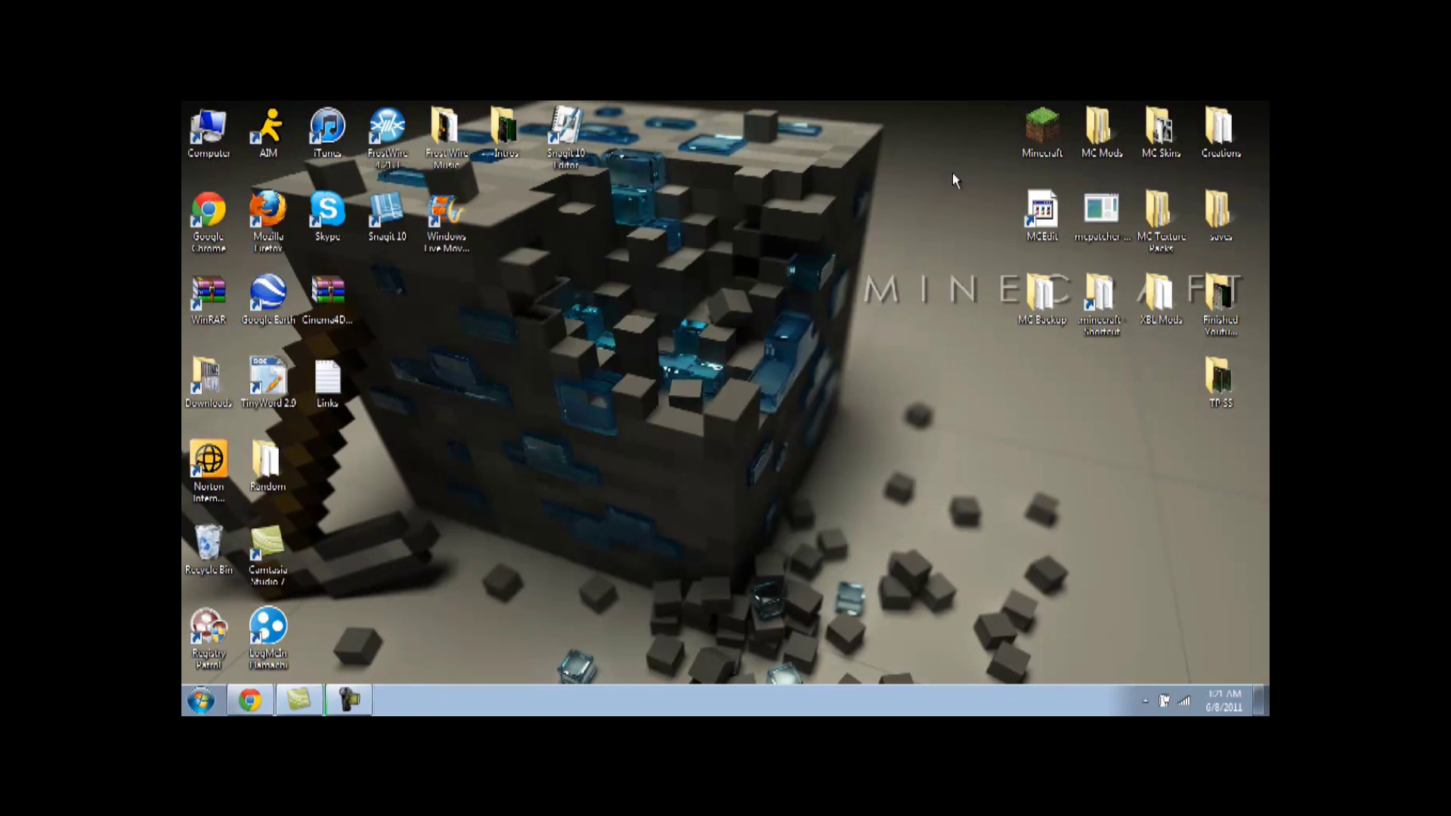